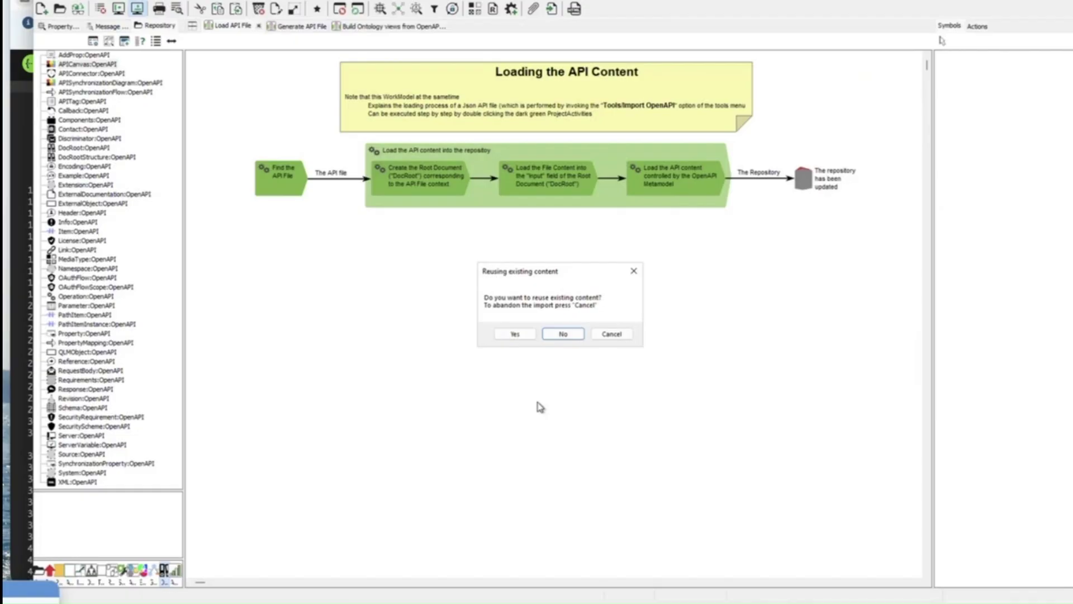
# Reuse existing content for all listed templates, Extension through Schema, and import the API into a new DocRoot named petstore.
pyautogui.click(515, 334)
pyautogui.click(146, 70)
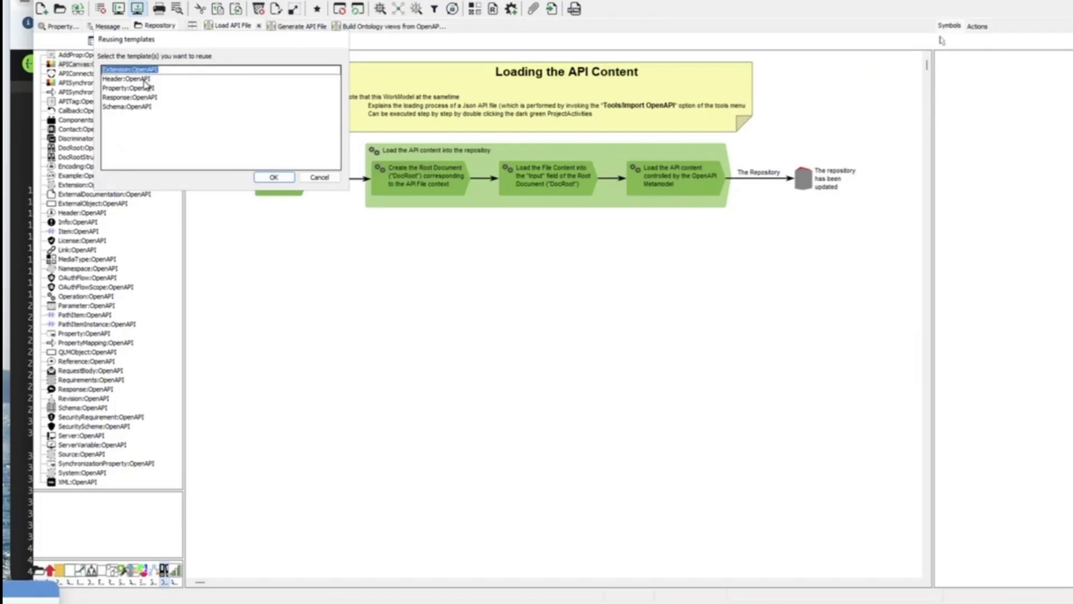
pyautogui.keyDown('shift'); pyautogui.click(147, 107); pyautogui.keyUp('shift')
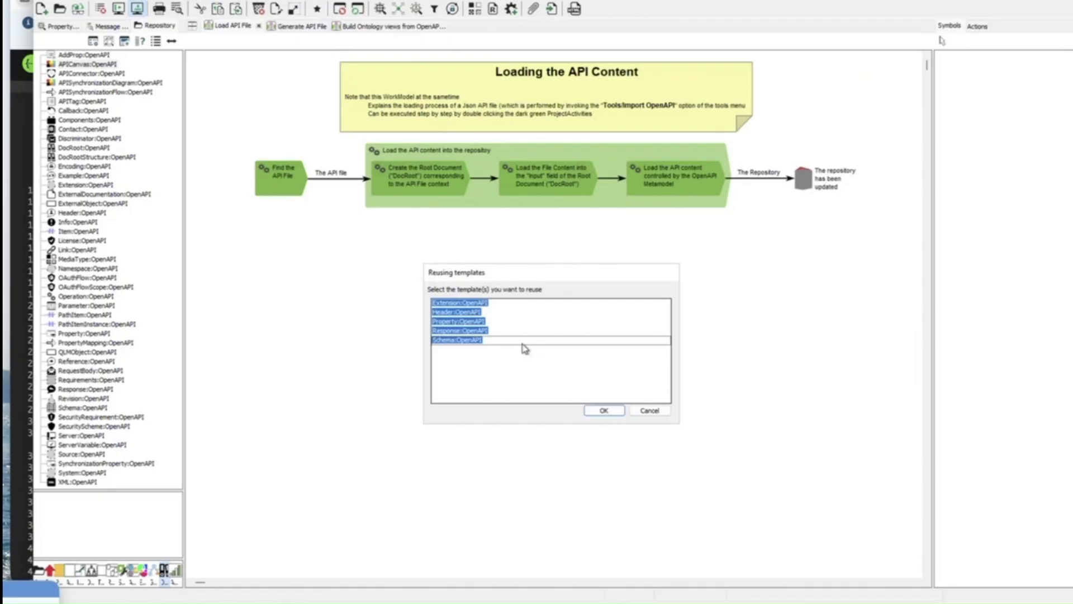
pyautogui.click(610, 415)
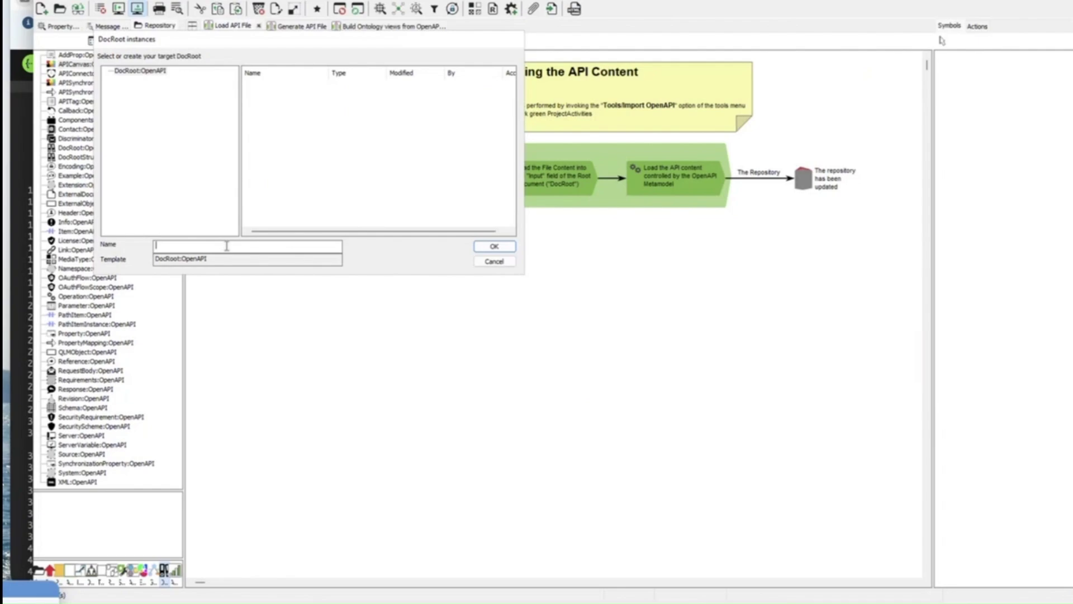
pyautogui.write('petstore')
pyautogui.click(494, 246)
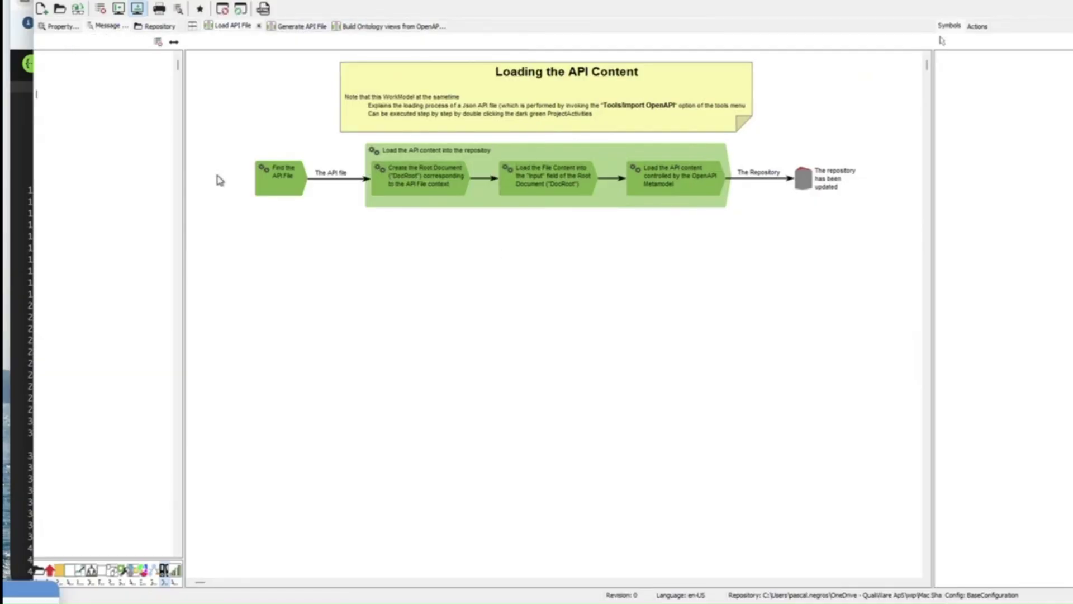
# Find the petstore DocRoot in the repository and open its properties.
pyautogui.click(163, 26)
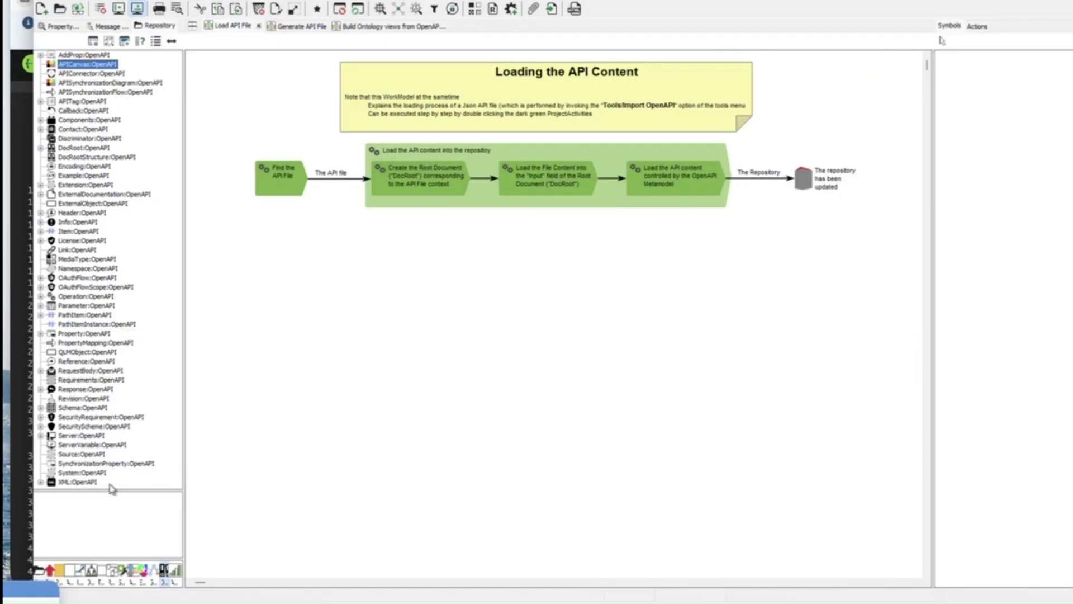
pyautogui.click(40, 148)
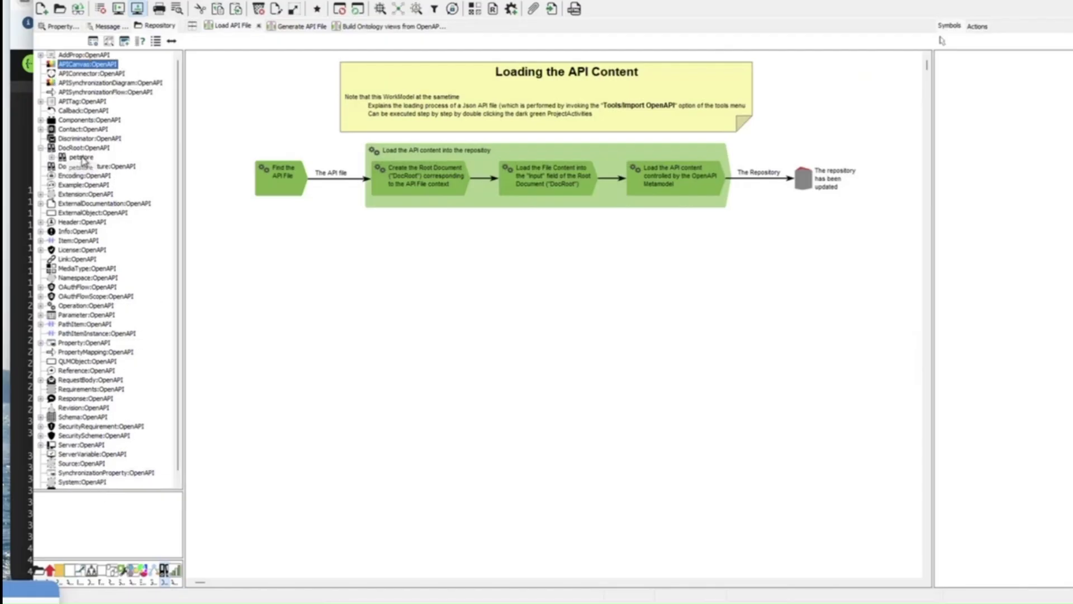
pyautogui.rightClick(80, 157)
pyautogui.click(104, 351)
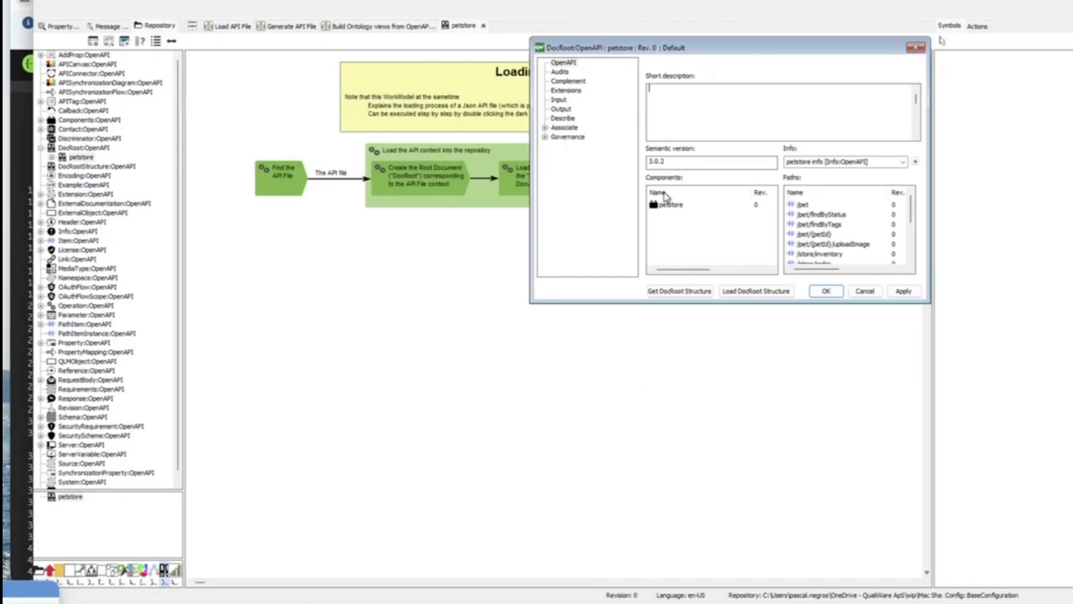
# Inspect the schemas and request bodies of the DocRoot's petstore Components object, then return to the DocRoot properties.
pyautogui.click(675, 205)
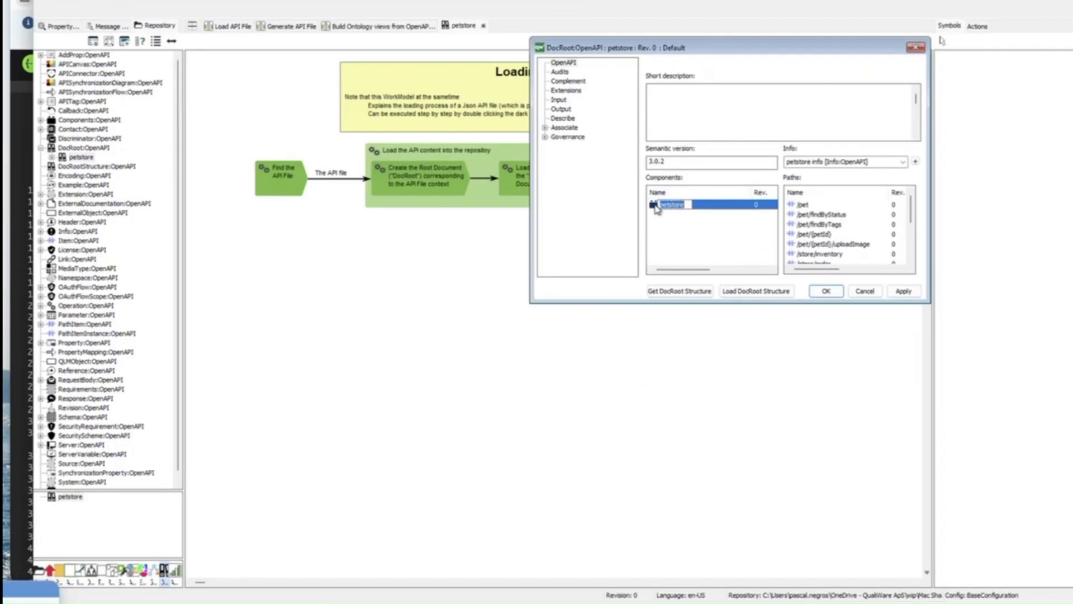
pyautogui.doubleClick(674, 205)
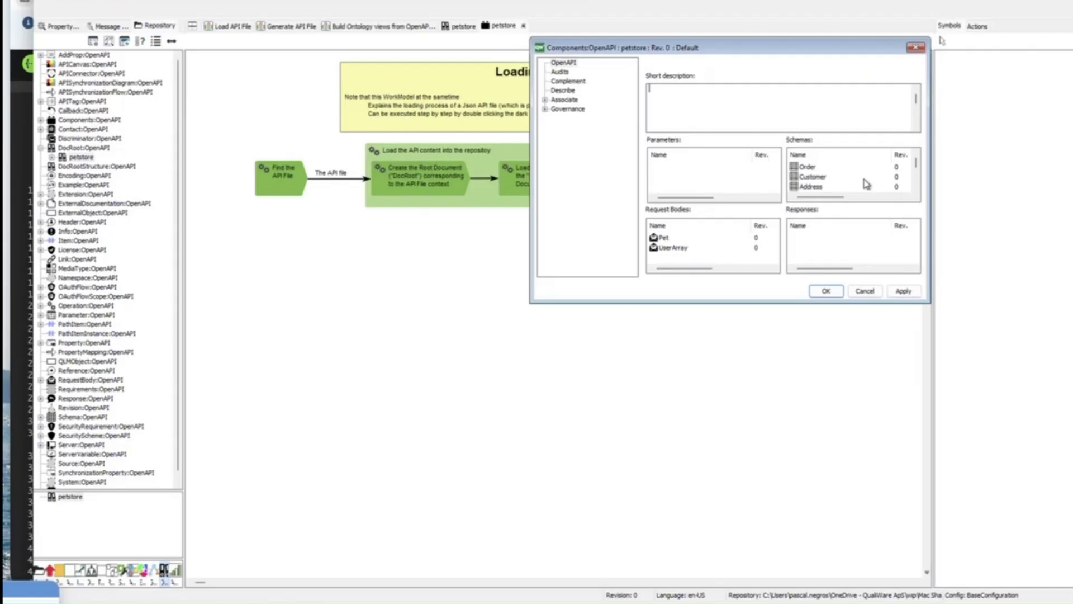
pyautogui.click(864, 292)
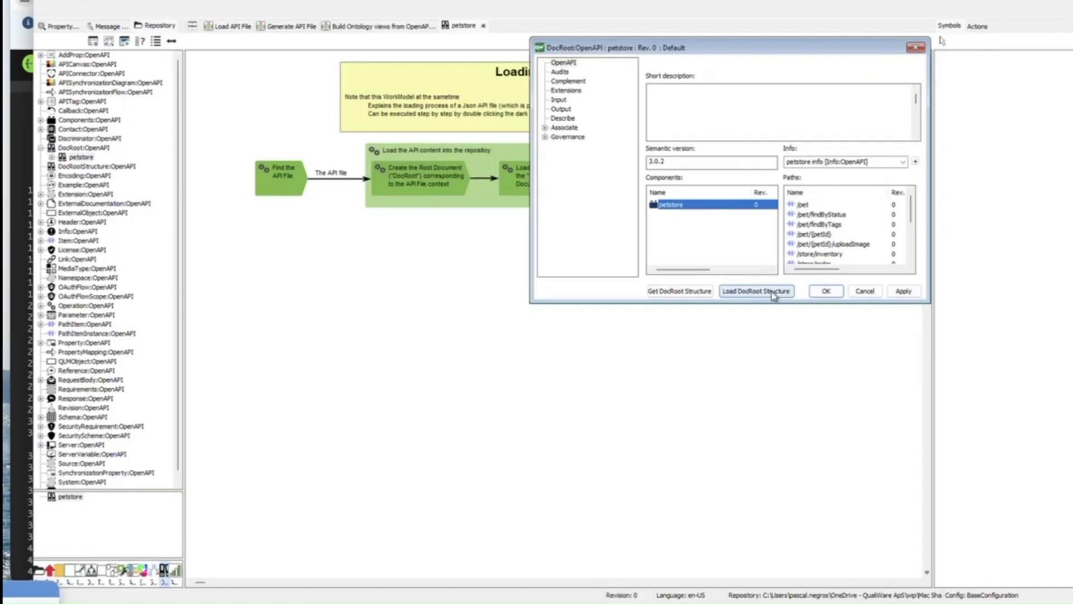
# Load the petstore DocRoot structure with the schema structure fully expanded, and widen the structure tree and content areas.
pyautogui.click(773, 292)
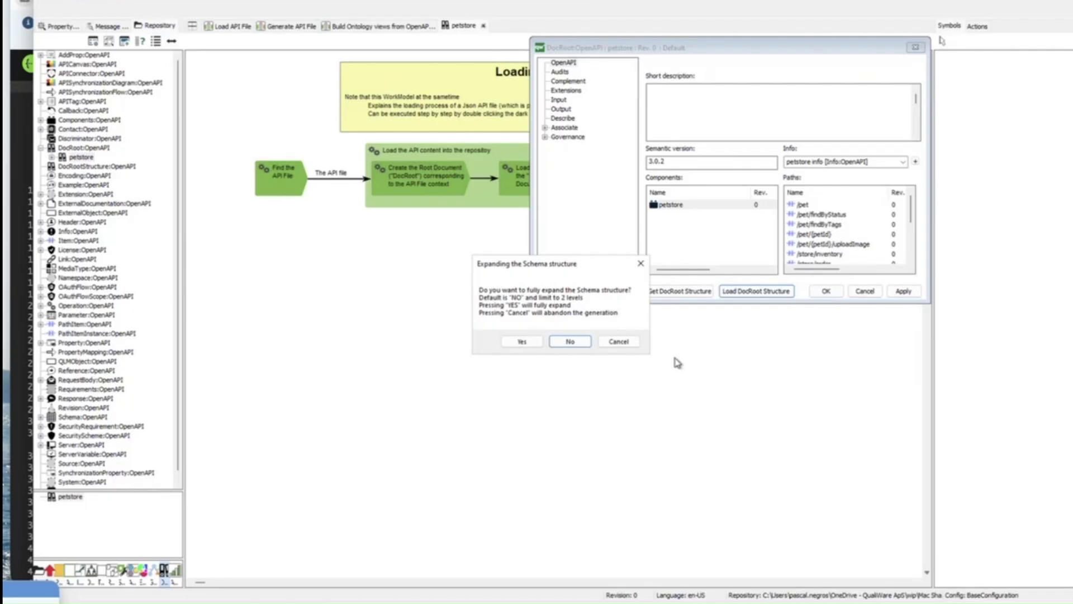
pyautogui.click(521, 342)
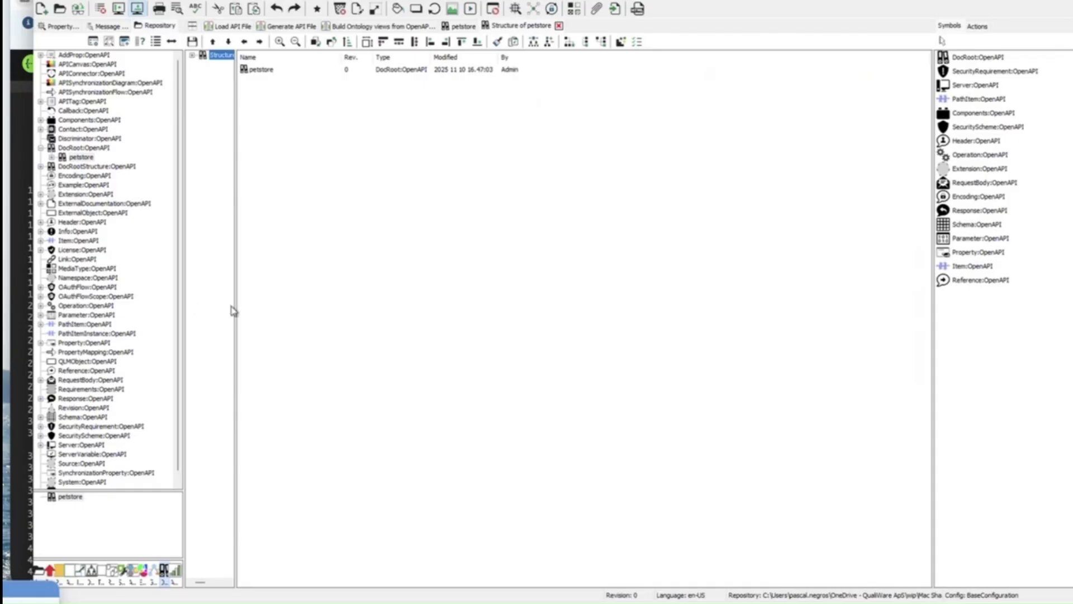
pyautogui.moveTo(235, 306); pyautogui.dragTo(506, 343)
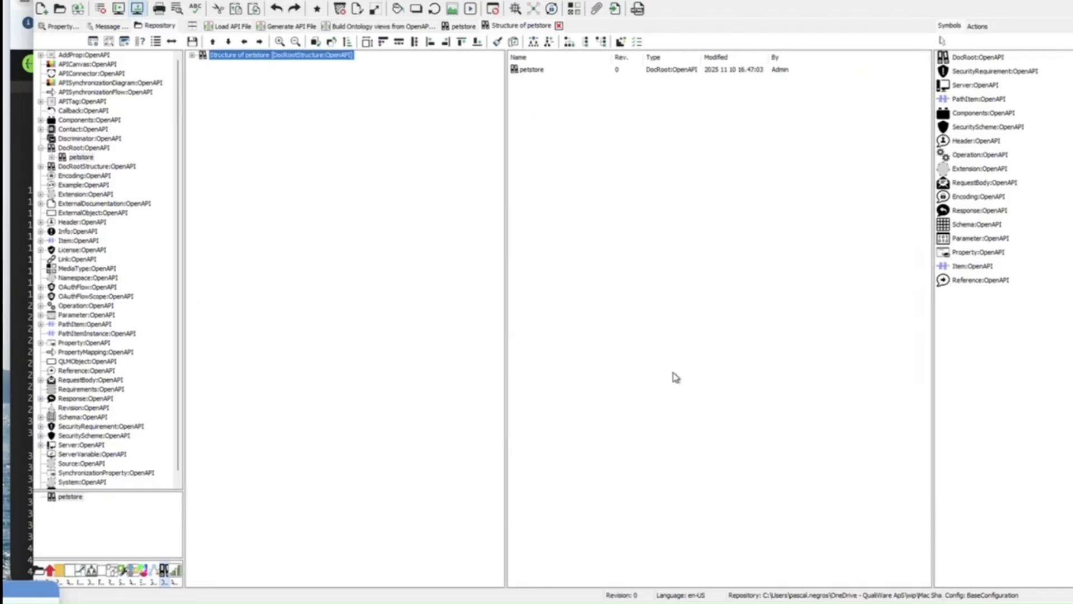
pyautogui.moveTo(941, 358); pyautogui.dragTo(976, 358)
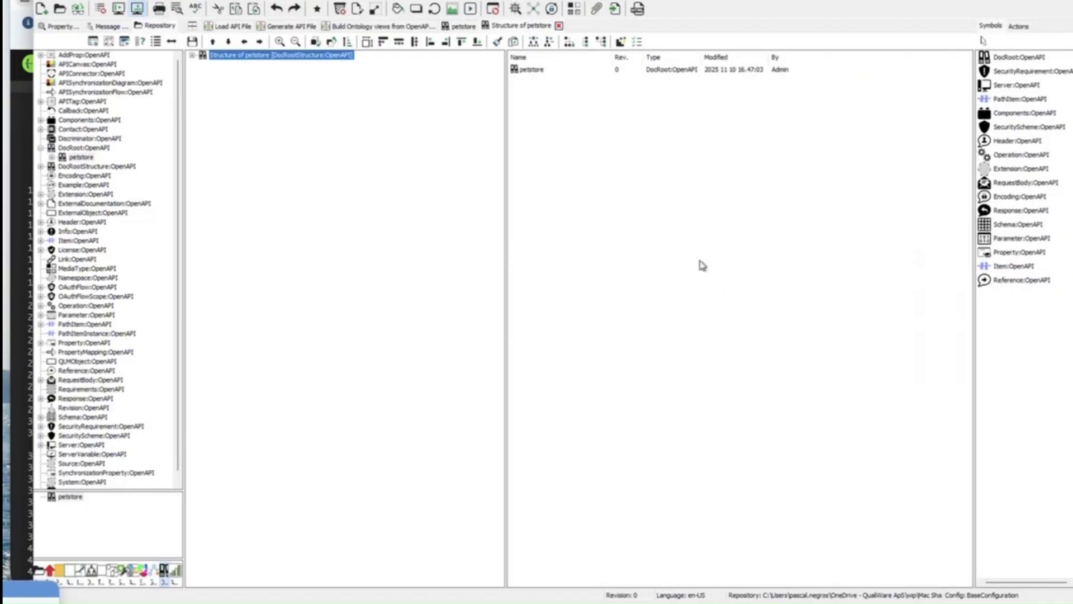
# Expand the petstore structure to examine its path items, its components and the properties of the Pet schema.
pyautogui.click(192, 55)
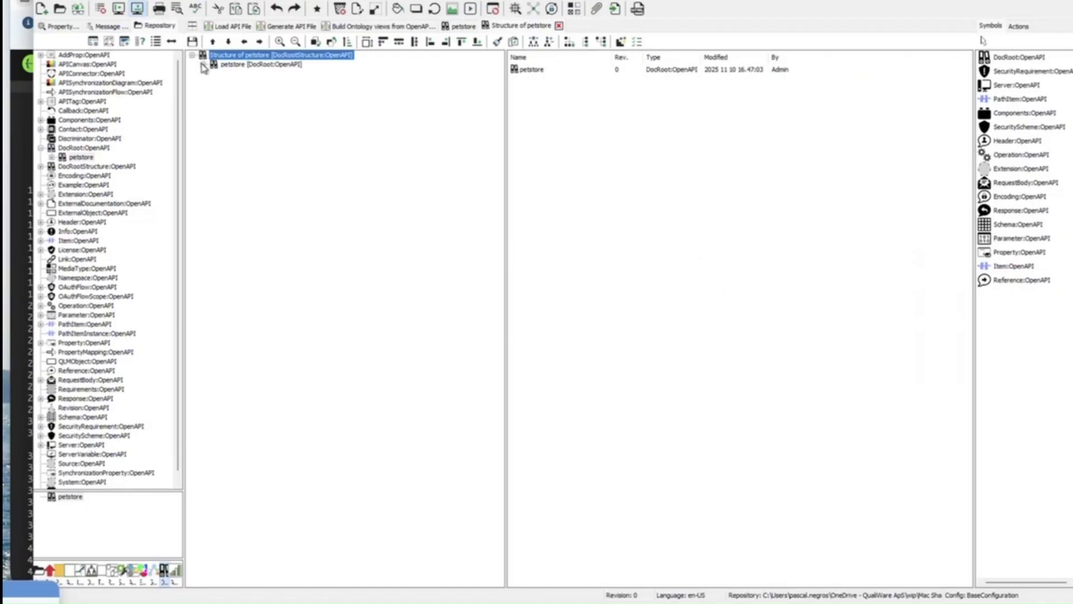
pyautogui.click(203, 64)
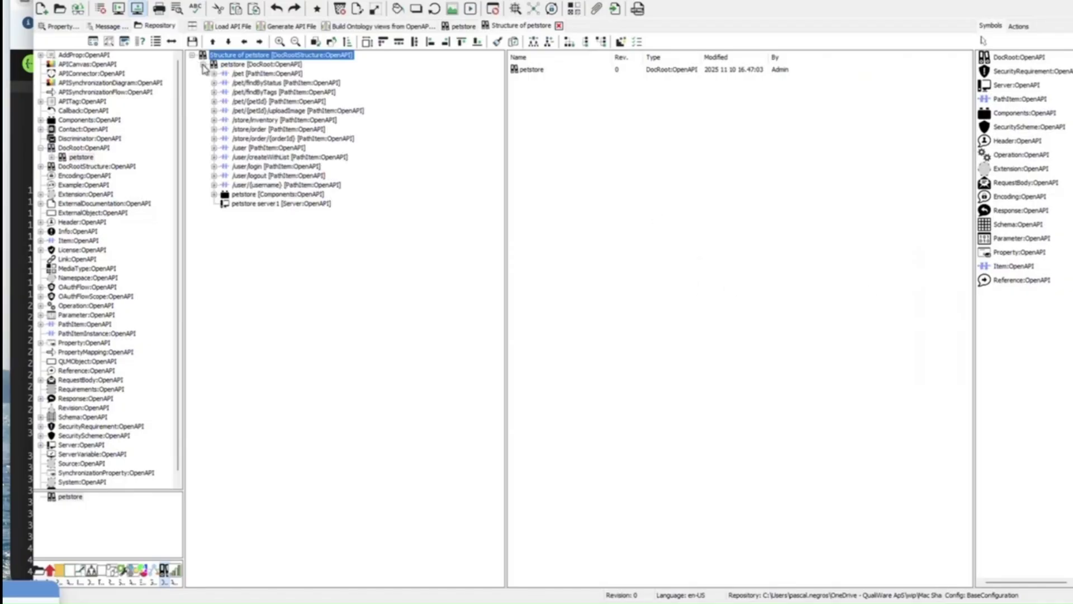
pyautogui.click(214, 194)
pyautogui.moveTo(338, 94); pyautogui.dragTo(224, 143)
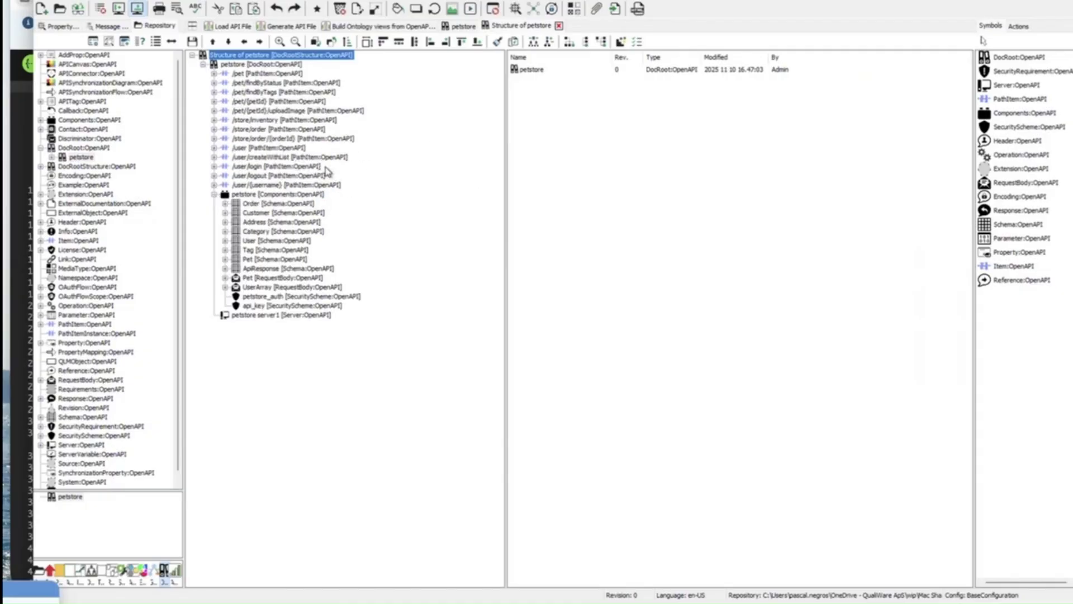
pyautogui.click(224, 259)
pyautogui.moveTo(232, 267); pyautogui.dragTo(226, 360)
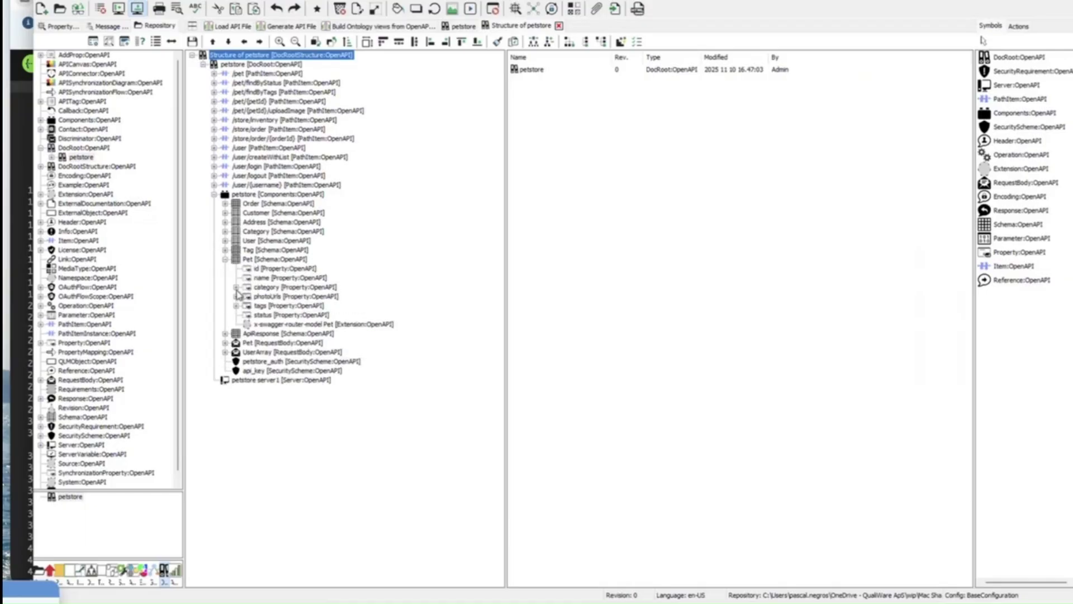
# Expand the Pet schema's category property to examine the referenced Category schema and its properties.
pyautogui.click(235, 287)
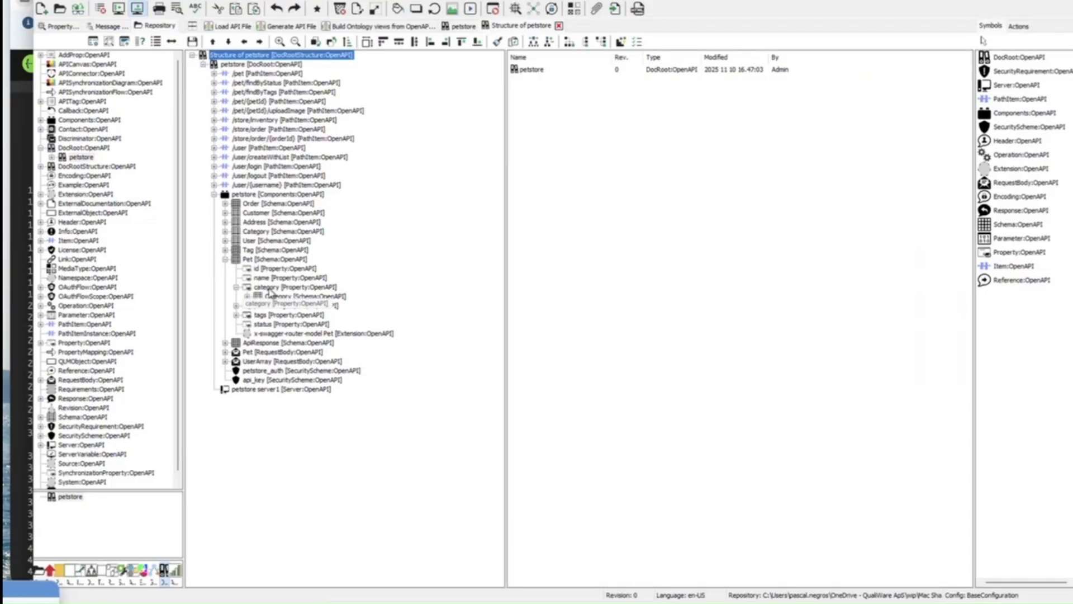
pyautogui.moveTo(259, 296); pyautogui.dragTo(247, 297)
pyautogui.click(247, 297)
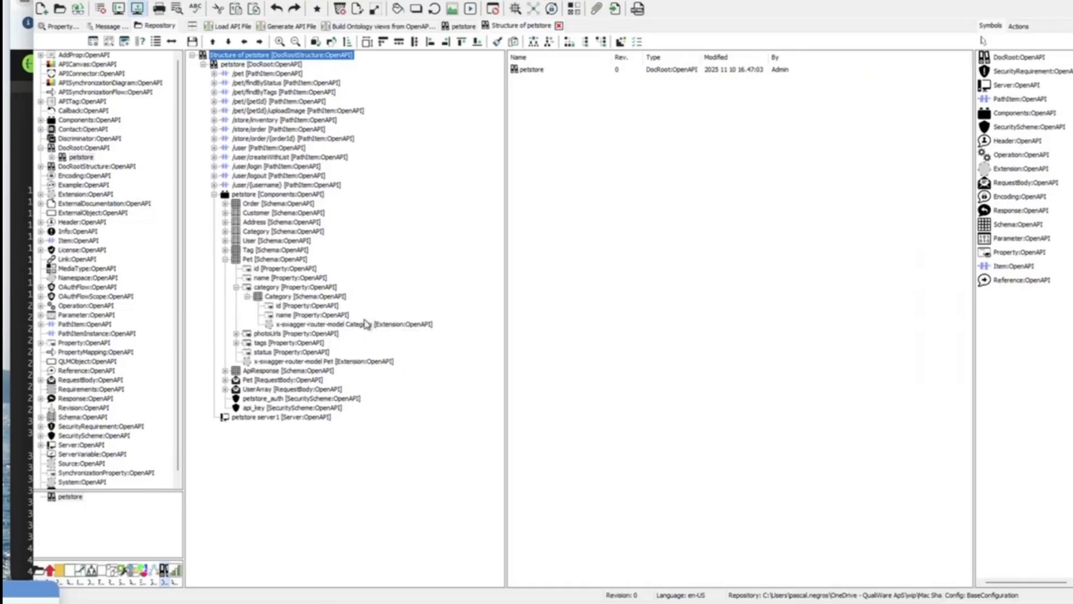
pyautogui.moveTo(282, 306)
pyautogui.mouseDown()
pyautogui.moveTo(284, 284)
pyautogui.moveTo(255, 278)
pyautogui.moveTo(281, 313)
pyautogui.mouseUp()
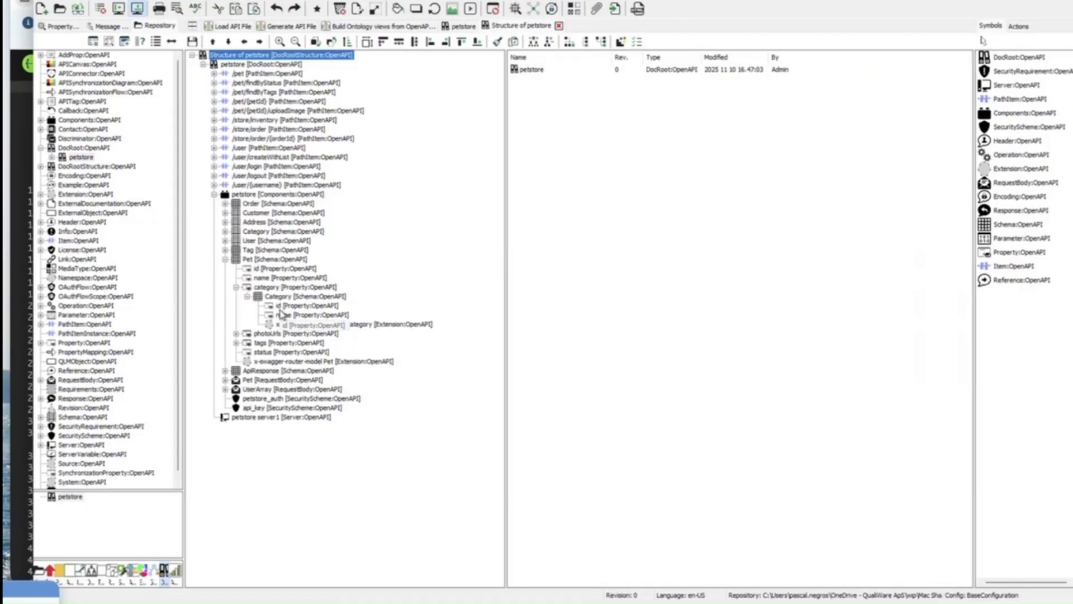
pyautogui.moveTo(281, 314)
pyautogui.mouseDown()
pyautogui.moveTo(261, 276)
pyautogui.moveTo(294, 324)
pyautogui.mouseUp()
pyautogui.moveTo(287, 306); pyautogui.dragTo(279, 280)
# Examine the /pet path's put operation down to the Pet schema in its JSON request body, comparing it with the Pet component.
pyautogui.click(214, 74)
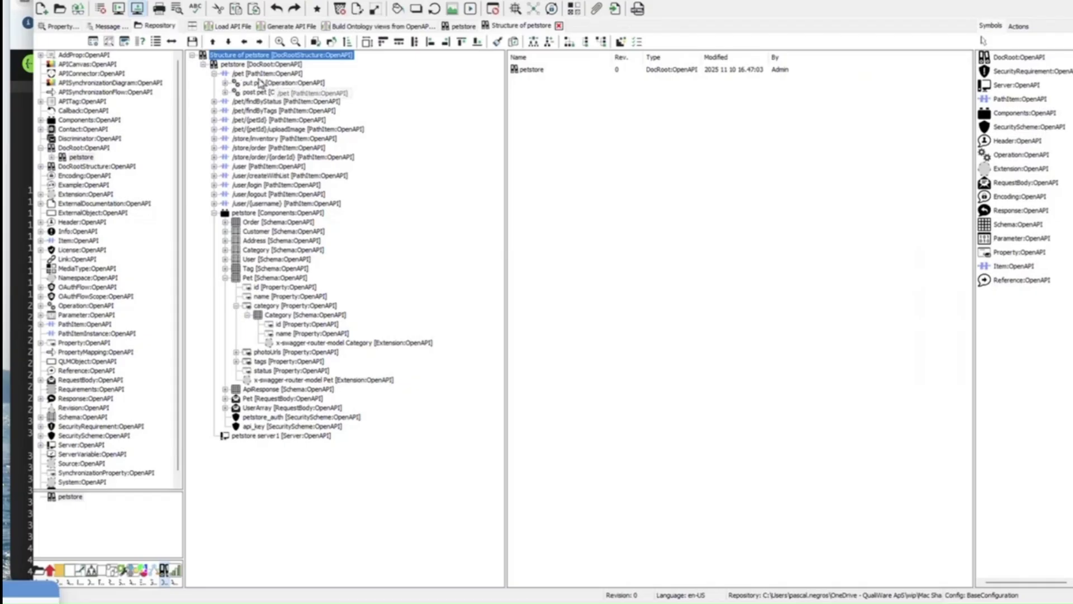
pyautogui.click(224, 82)
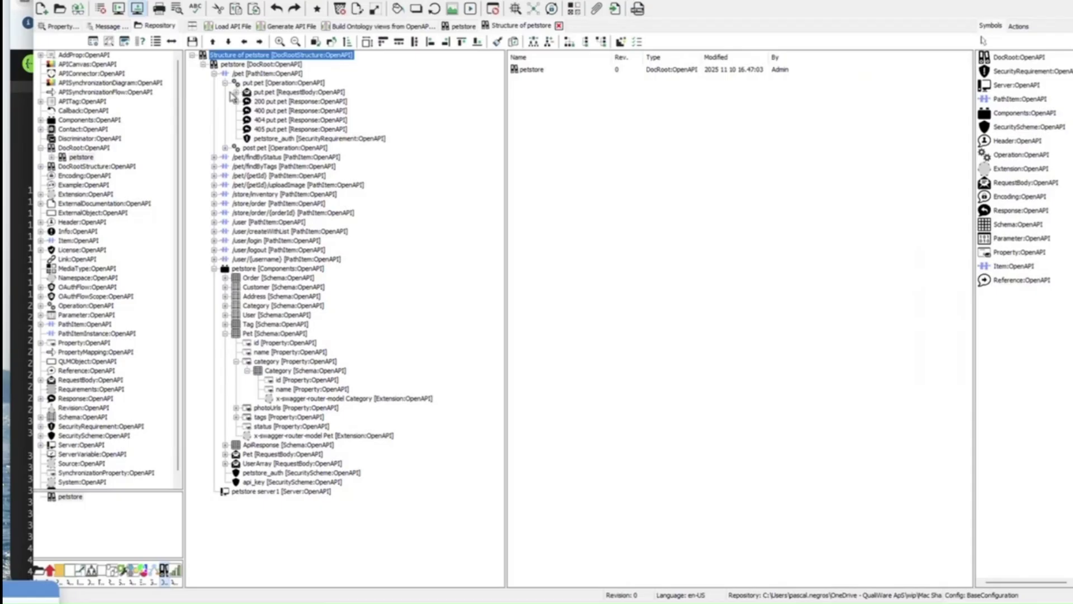
pyautogui.click(236, 92)
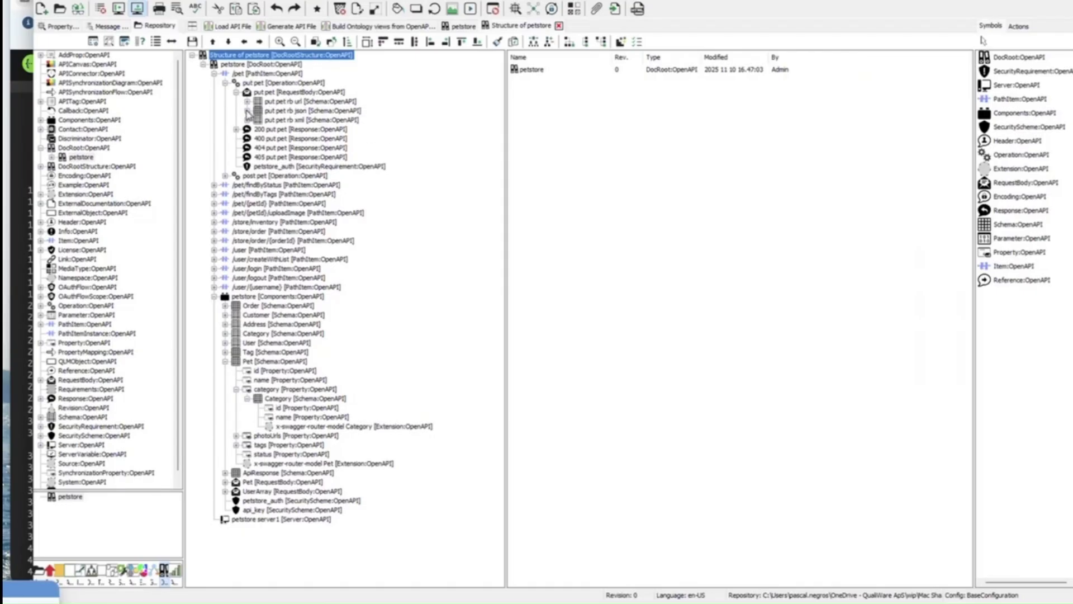
pyautogui.click(247, 112)
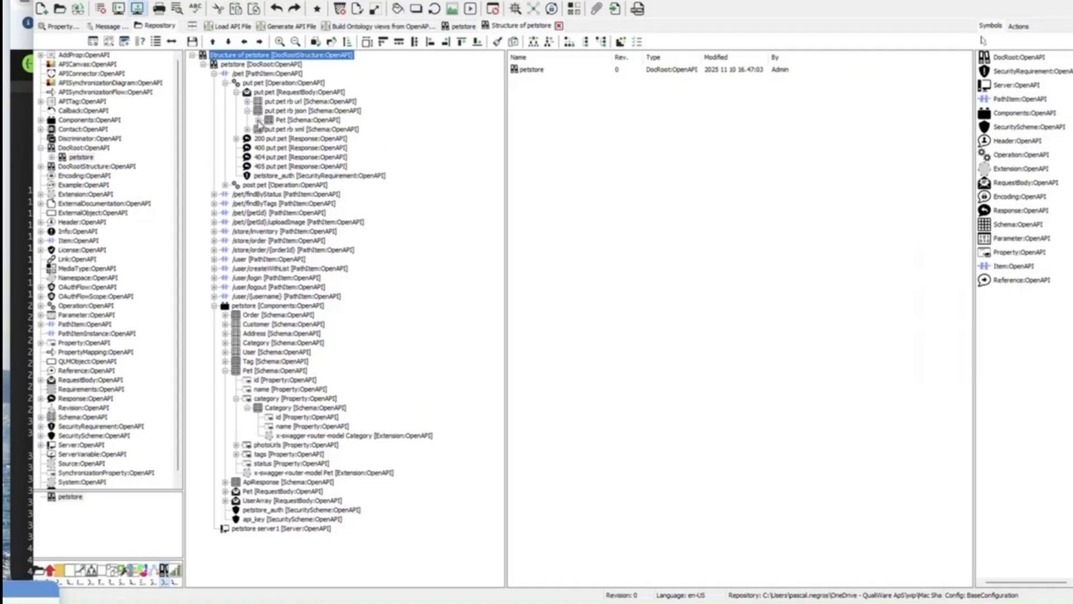
pyautogui.click(259, 121)
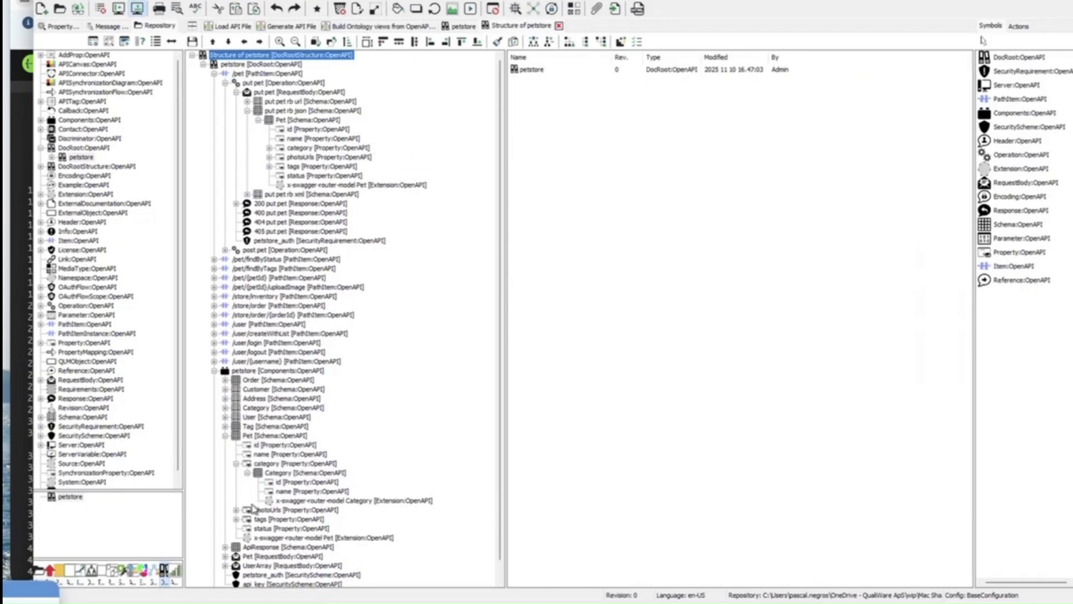
pyautogui.moveTo(297, 120); pyautogui.dragTo(293, 444)
pyautogui.click(258, 120)
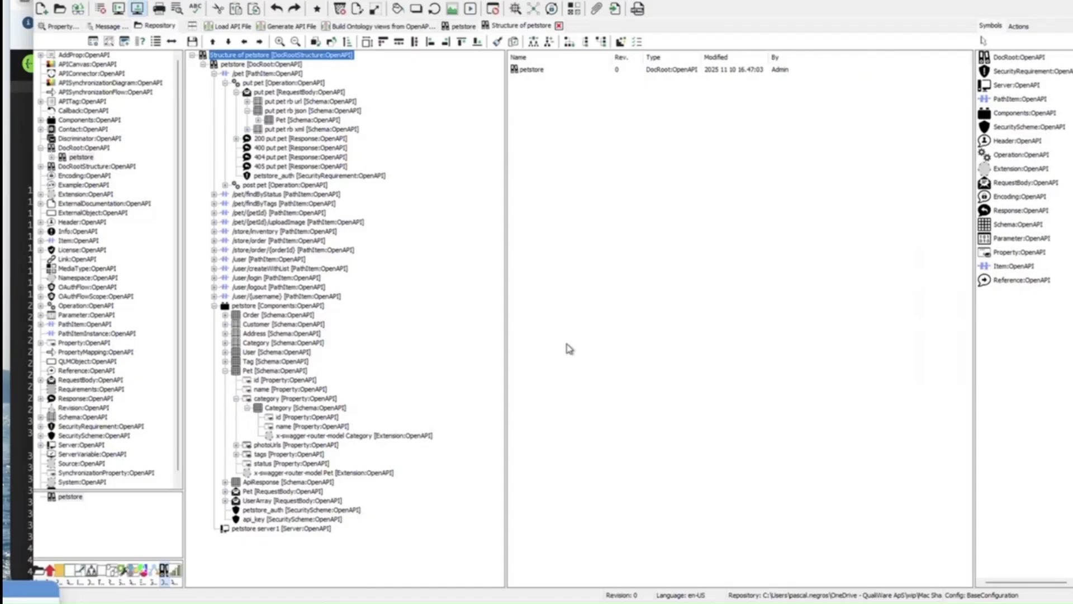
# Export the petstore DocRoot from the Generate API File work model as a JSON file named "petstore2 (gen)" in the sources folder.
pyautogui.click(290, 26)
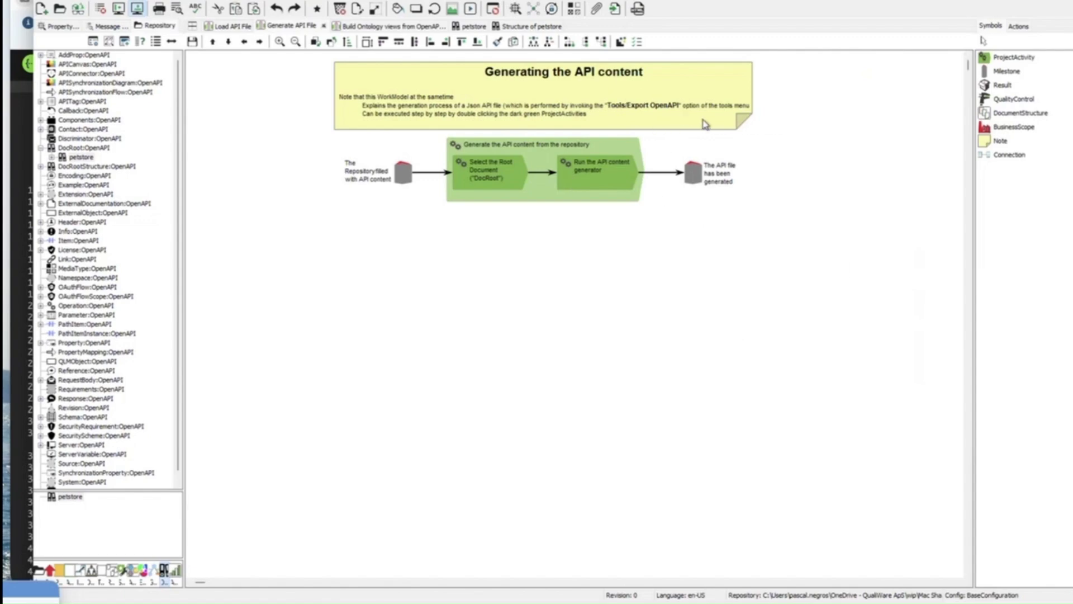
pyautogui.click(81, 157)
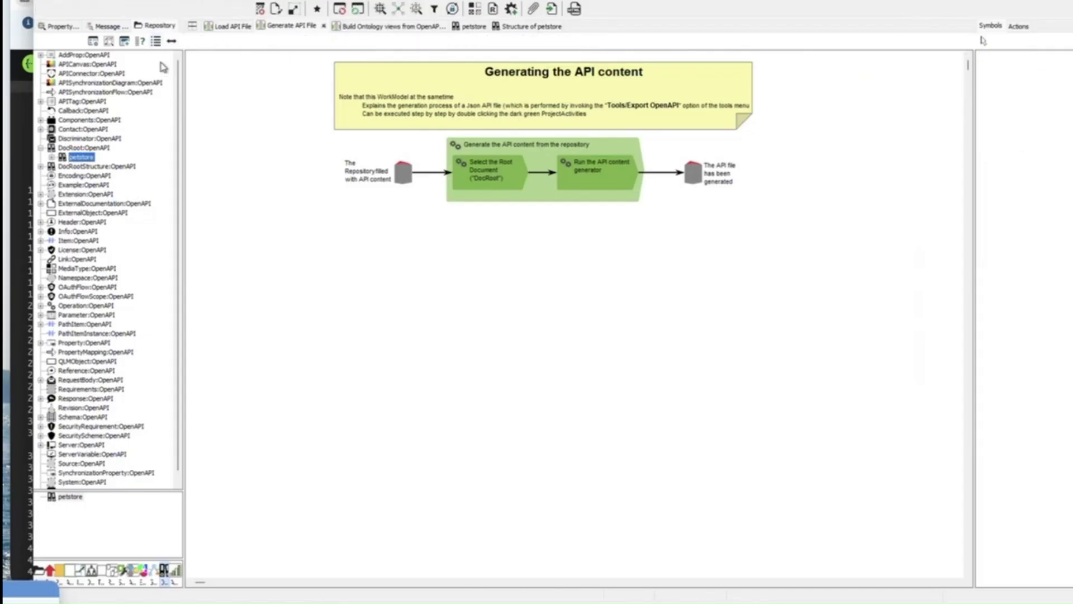
pyautogui.click(213, 3)
pyautogui.click(274, 404)
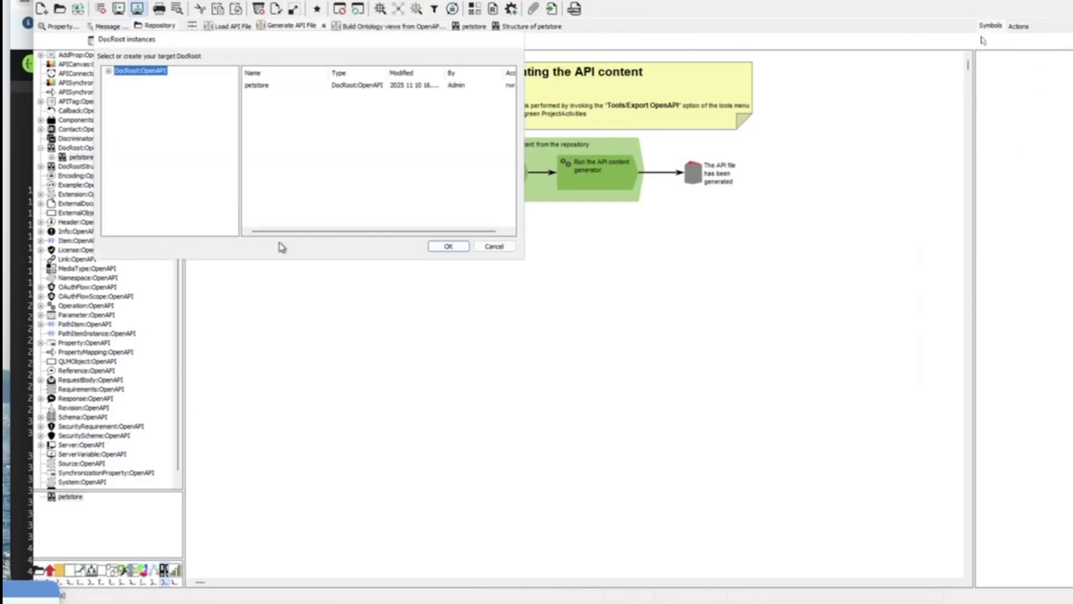
pyautogui.click(259, 89)
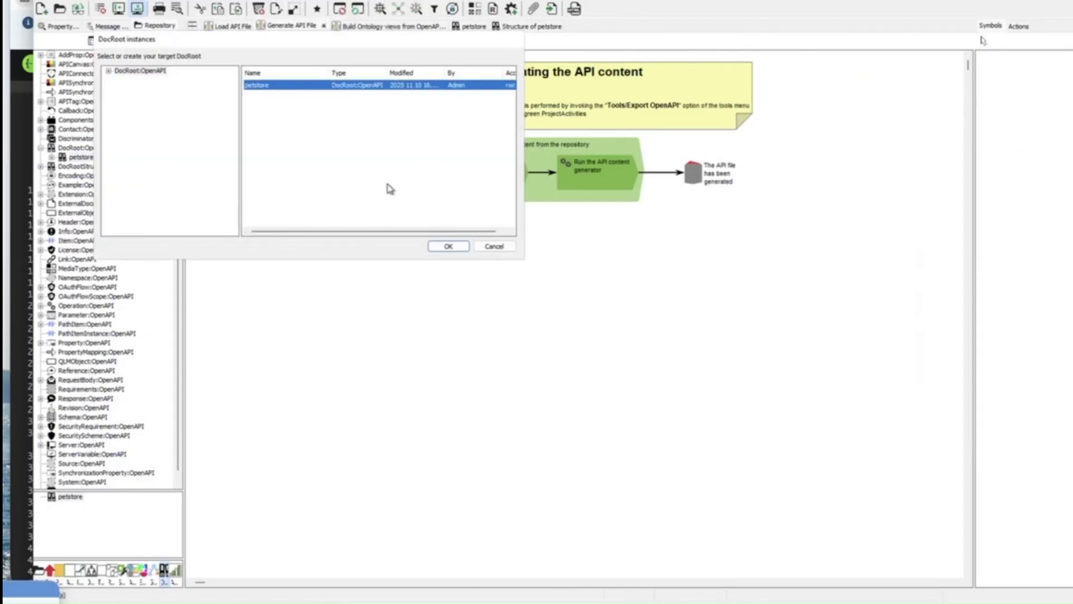
pyautogui.click(459, 247)
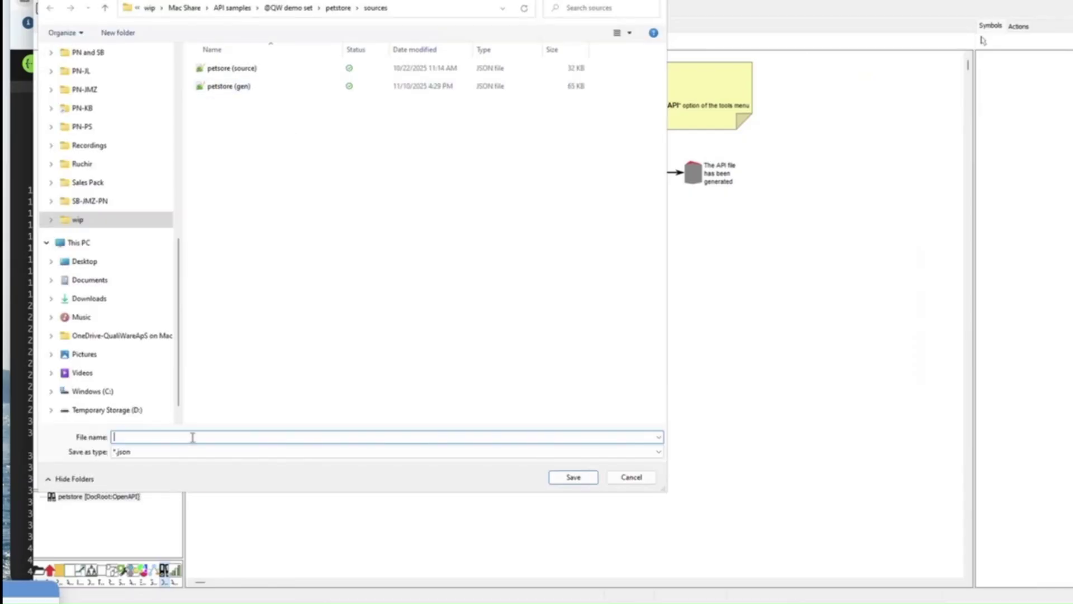
pyautogui.write('petstore2 (gen')
pyautogui.click(564, 481)
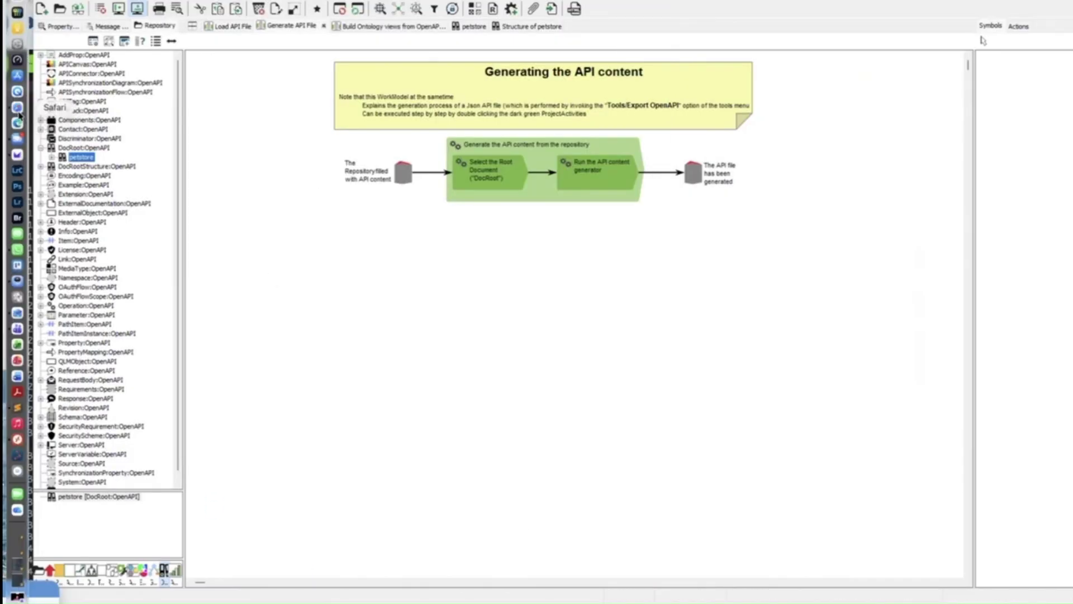
# Switch to Swagger Editor in the browser and import the exported file petstore2 (gen).json from the sources folder.
pyautogui.click(22, 117)
pyautogui.click(144, 65)
pyautogui.click(168, 120)
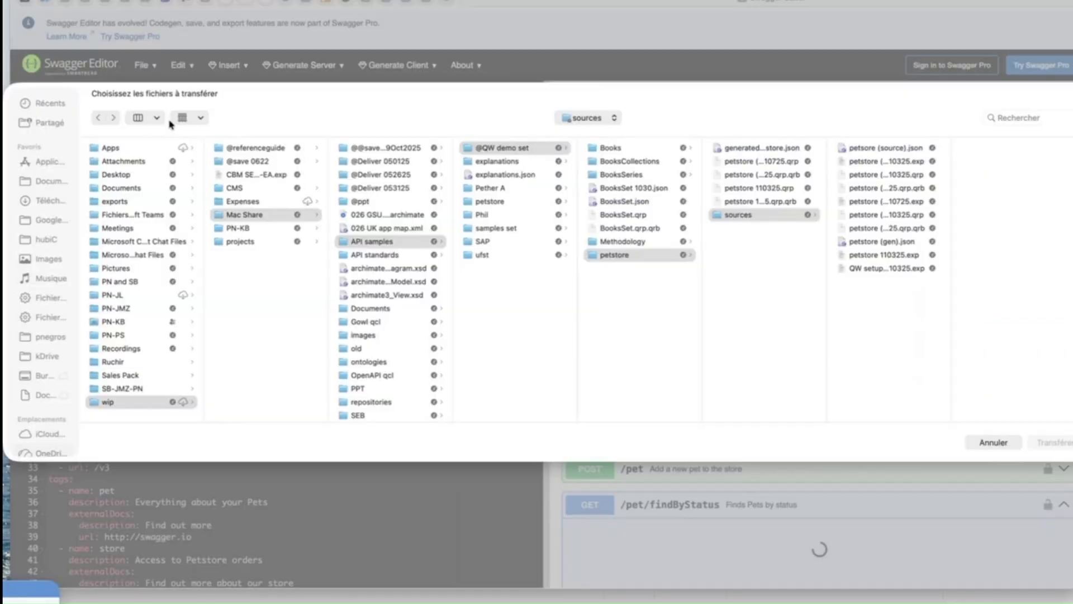
pyautogui.click(878, 273)
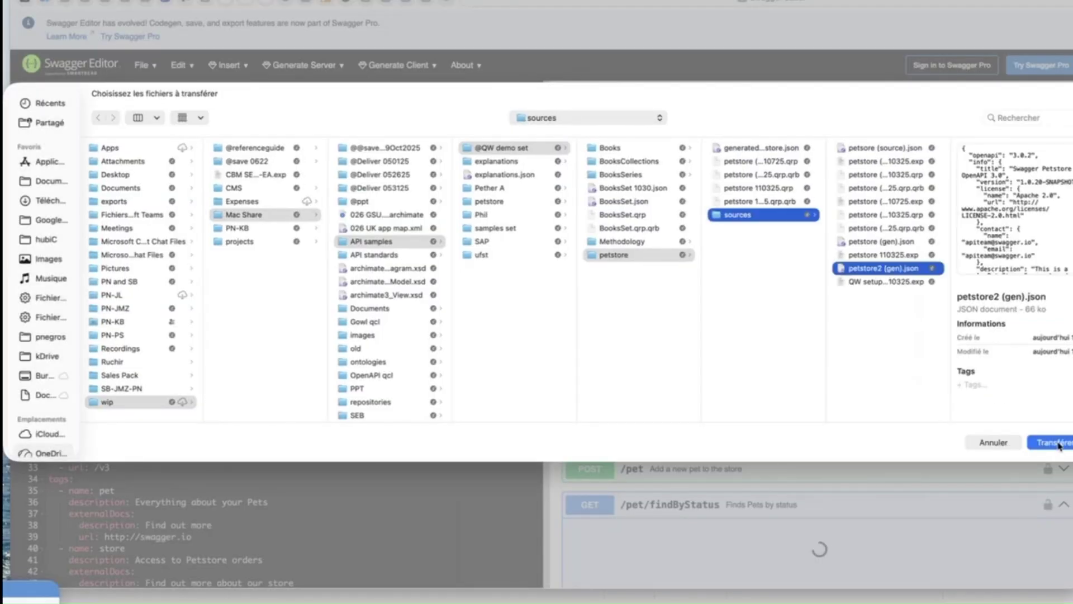
pyautogui.click(1052, 442)
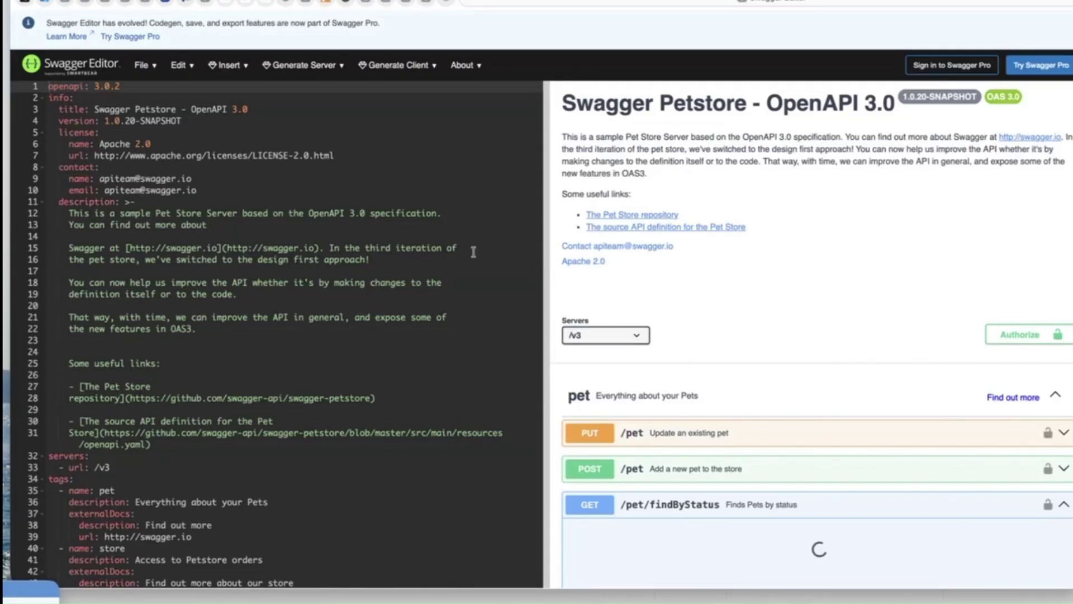
# Switch back to QualiWare and create a new DocRoot named "pet Management" in the repository.
pyautogui.press('super+Tab')
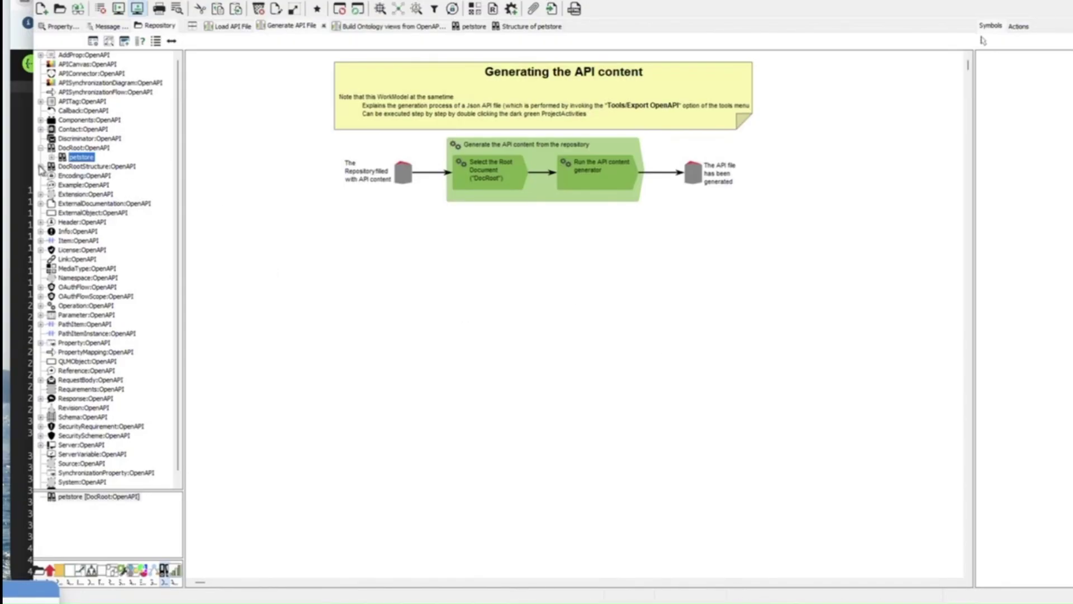
pyautogui.rightClick(84, 148)
pyautogui.click(107, 150)
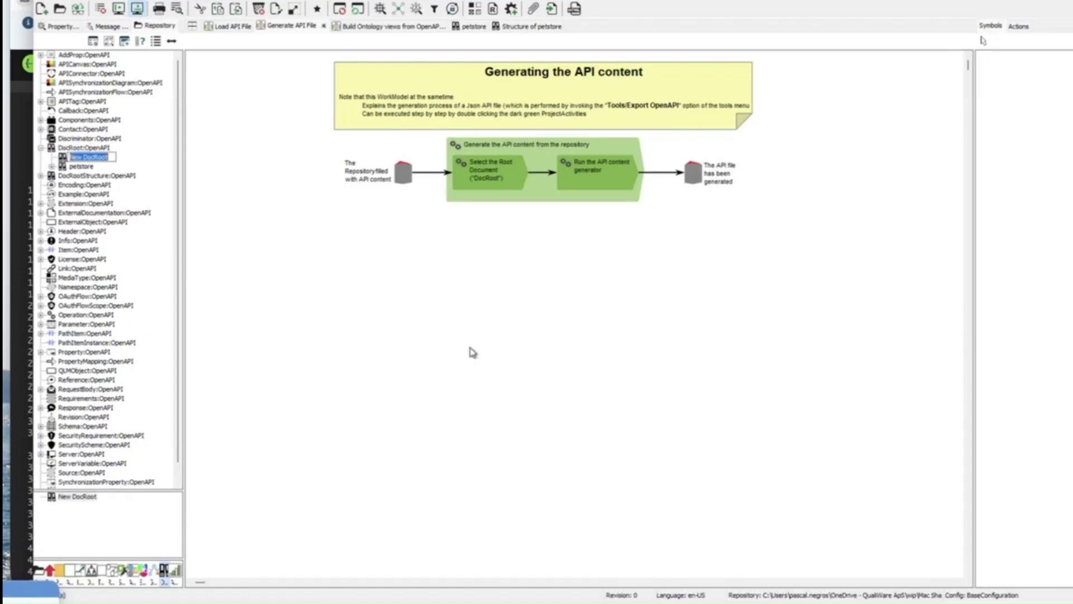
pyautogui.write('pet m')
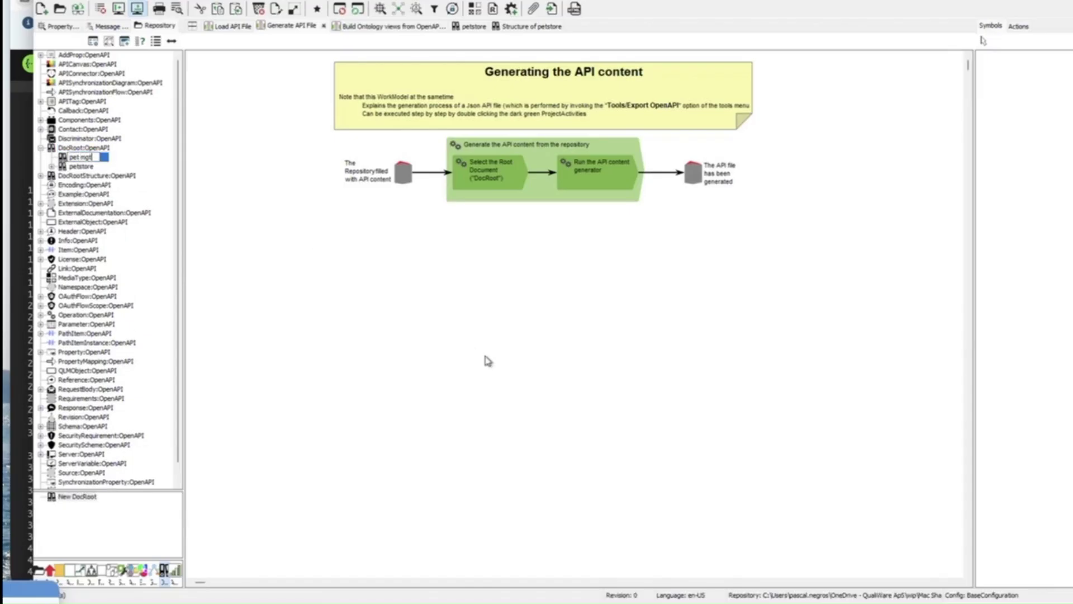
pyautogui.write('anagement')
# Create a new DocRootStructure named "Structure of pet Management" in the repository.
pyautogui.click(90, 175)
pyautogui.rightClick(102, 176)
pyautogui.click(148, 194)
pyautogui.write('Str')
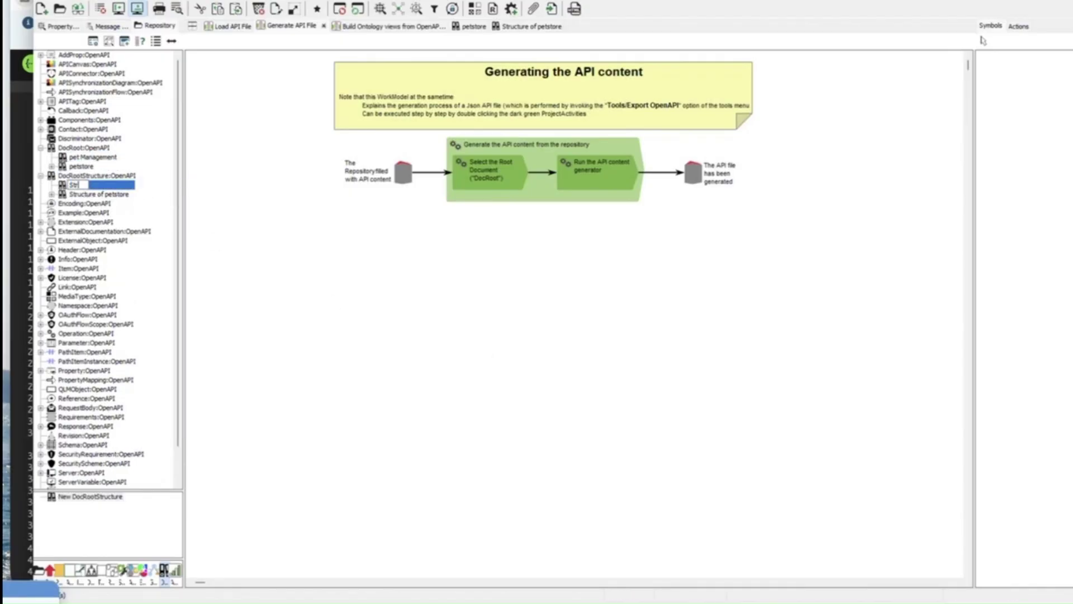
pyautogui.write('ucture of pet Management')
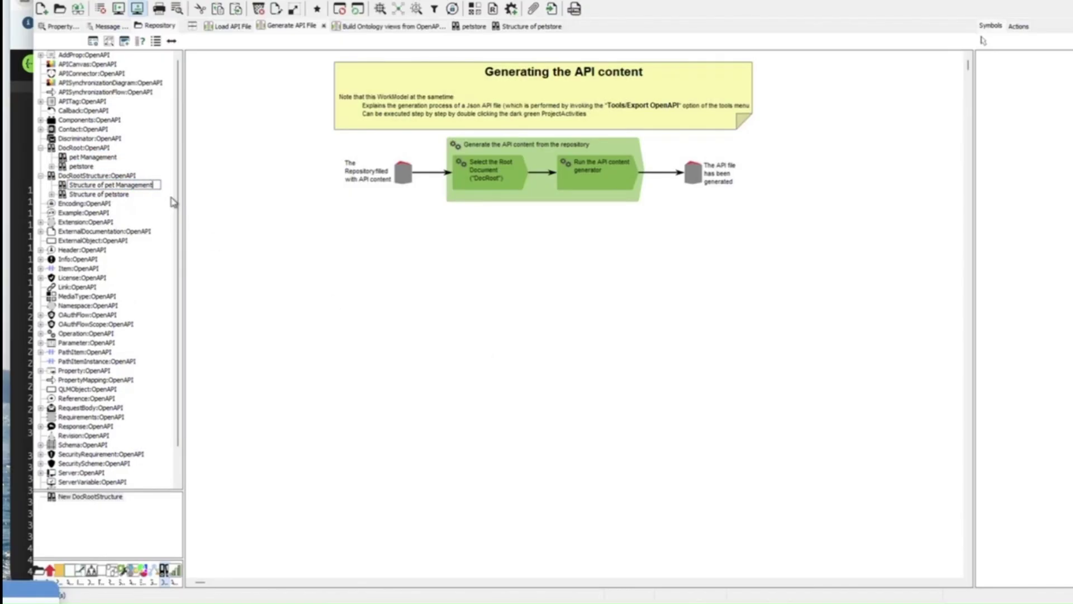
# Open "Structure of pet Management" and add the existing pet Management DocRoot as its top-level element.
pyautogui.rightClick(69, 186)
pyautogui.click(101, 194)
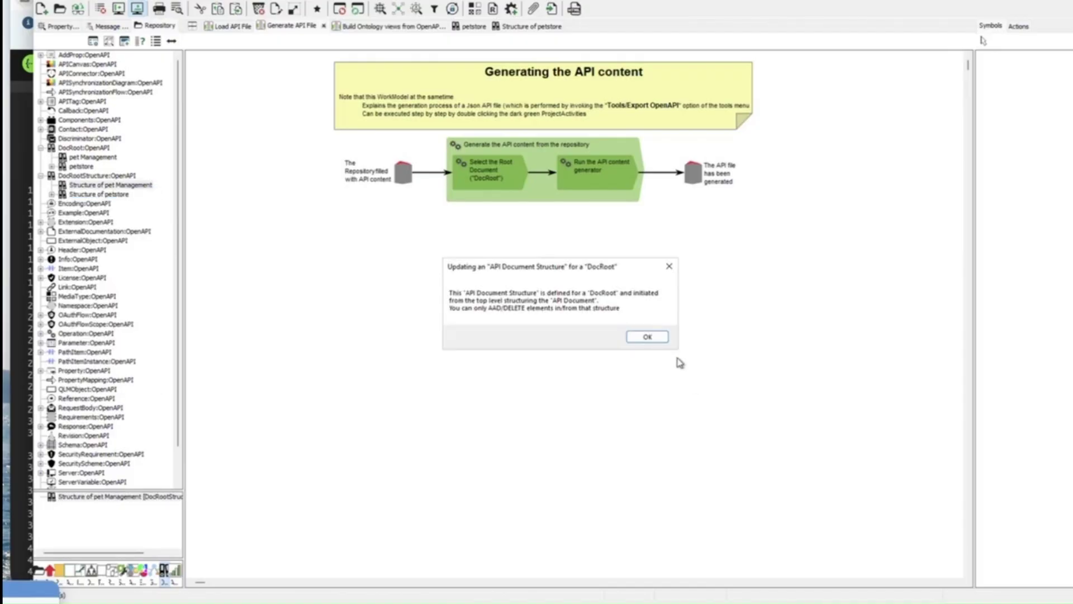
pyautogui.click(647, 336)
pyautogui.moveTo(236, 273); pyautogui.dragTo(510, 276)
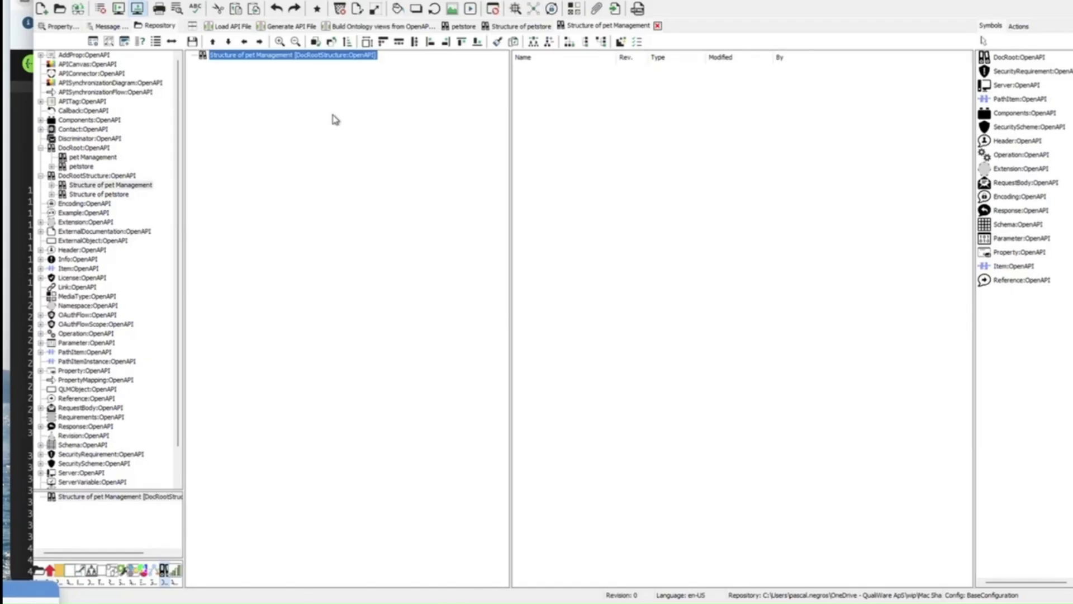
pyautogui.moveTo(986, 58); pyautogui.dragTo(585, 107)
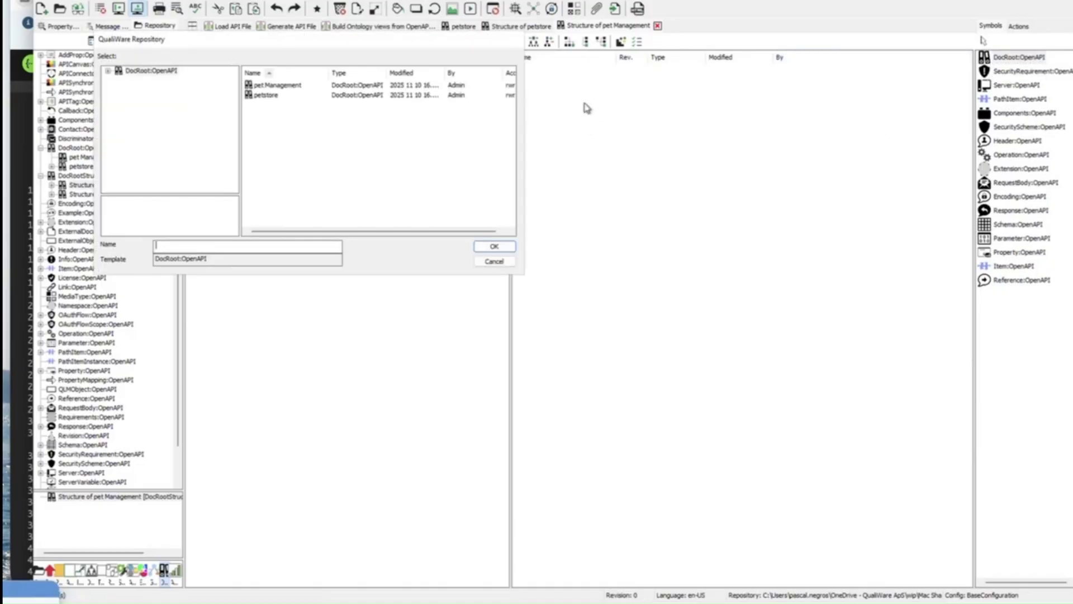
pyautogui.click(286, 87)
pyautogui.click(495, 247)
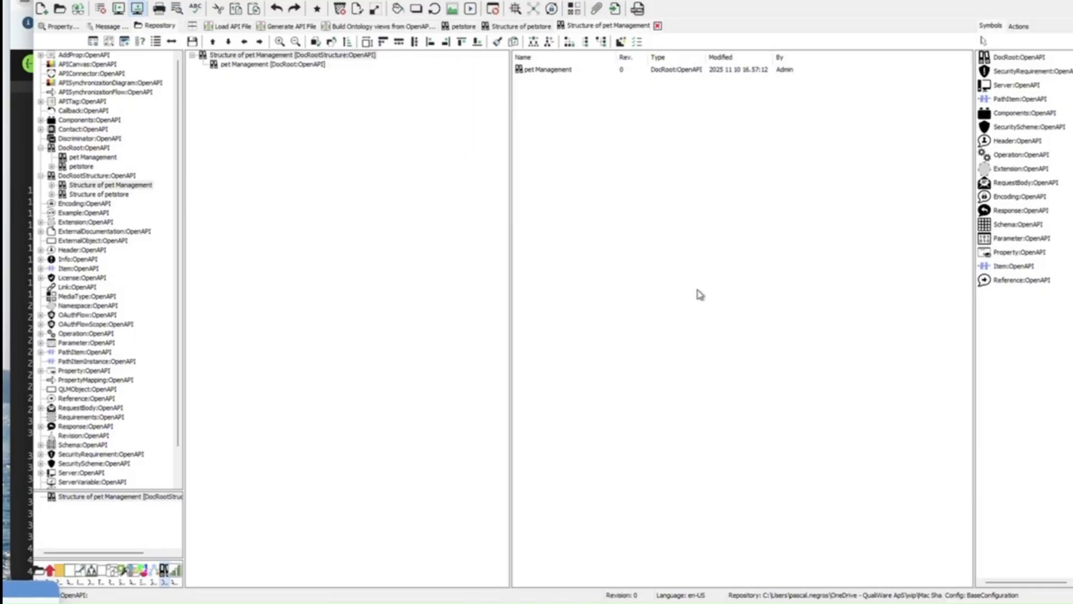
# Add a path item named "/petPN" under the pet Management DocRoot.
pyautogui.click(224, 66)
pyautogui.moveTo(1031, 100); pyautogui.dragTo(551, 135)
pyautogui.write('petPN')
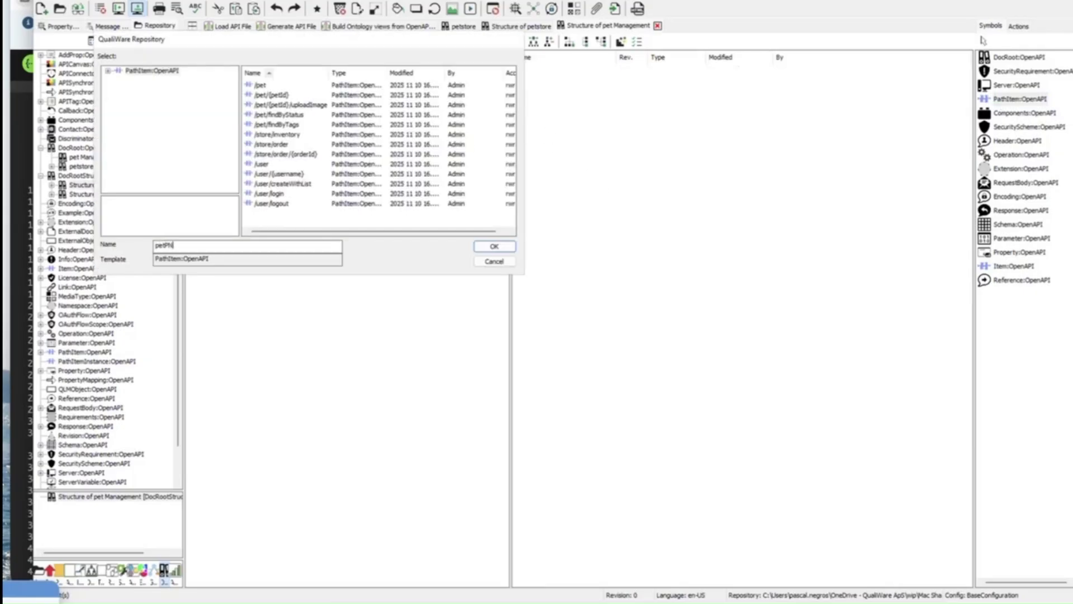
pyautogui.write('/')
pyautogui.click(494, 247)
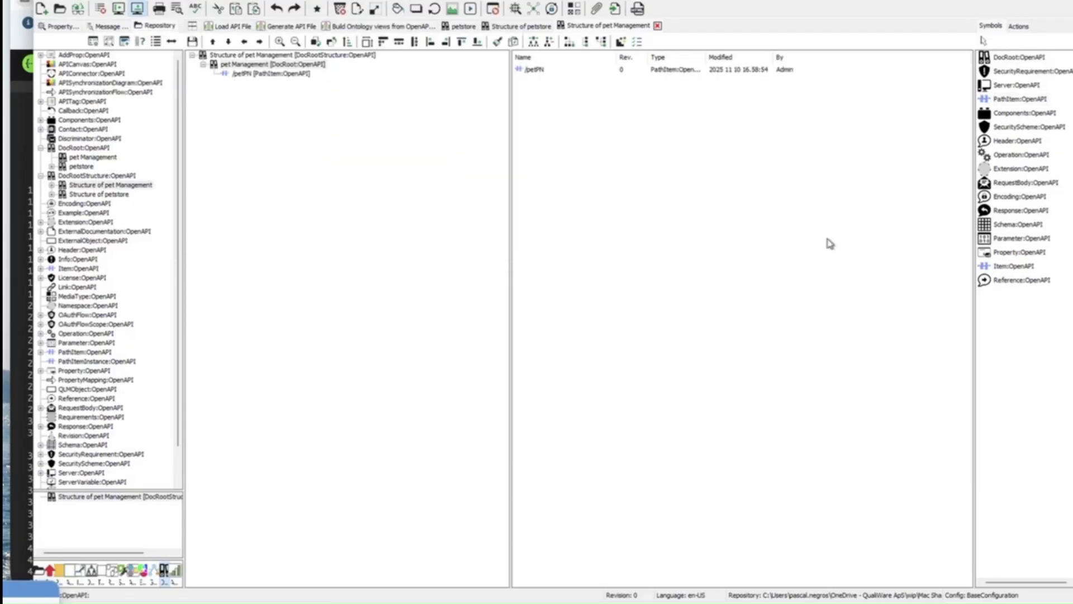
# Add an operation named "post petPN" of type Post under the /petPN path item.
pyautogui.click(234, 75)
pyautogui.moveTo(1020, 154); pyautogui.dragTo(555, 132)
pyautogui.write('post petPN')
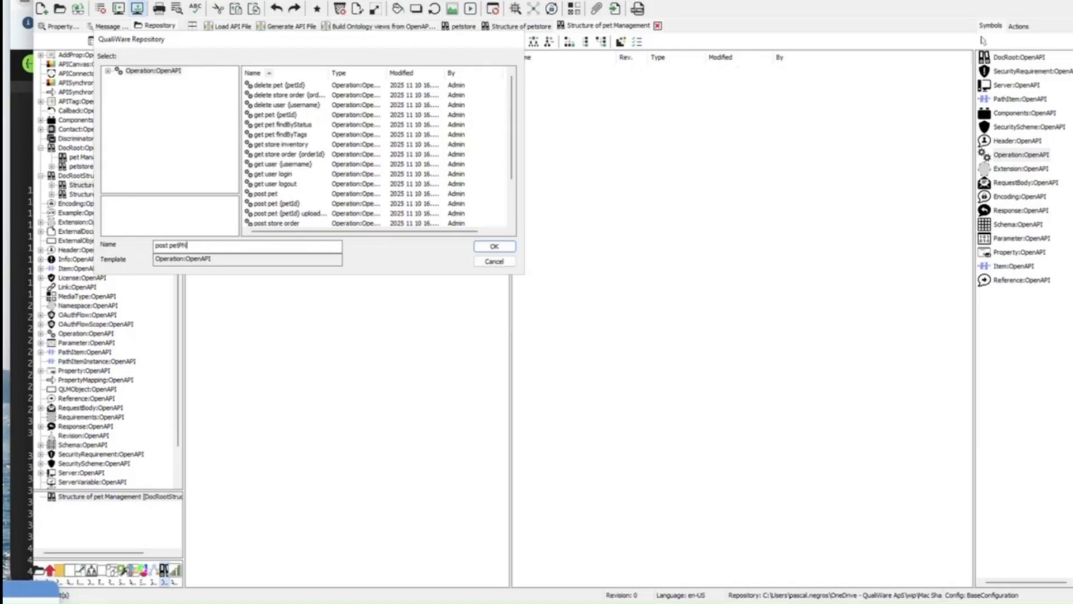
pyautogui.click(494, 246)
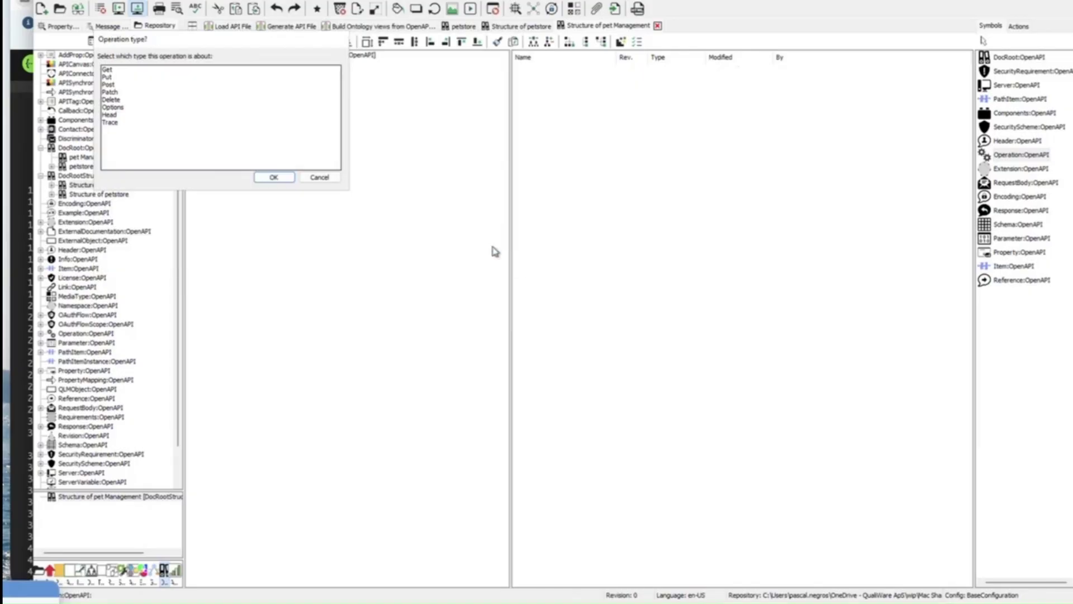
pyautogui.click(115, 84)
pyautogui.click(273, 178)
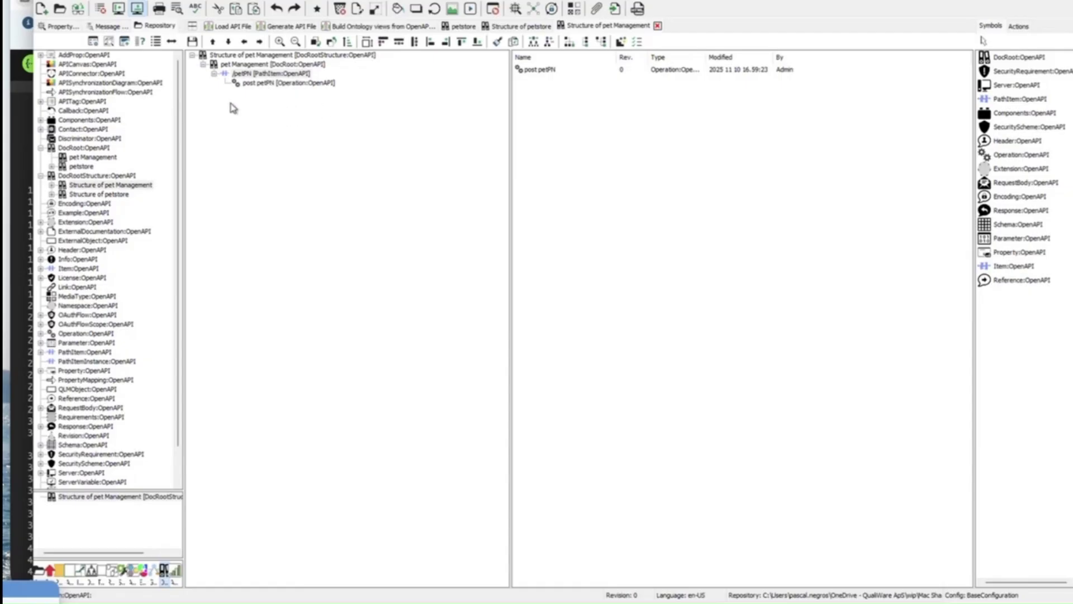
# Add a Components element named "pet Management" under the pet Management DocRoot.
pyautogui.click(226, 65)
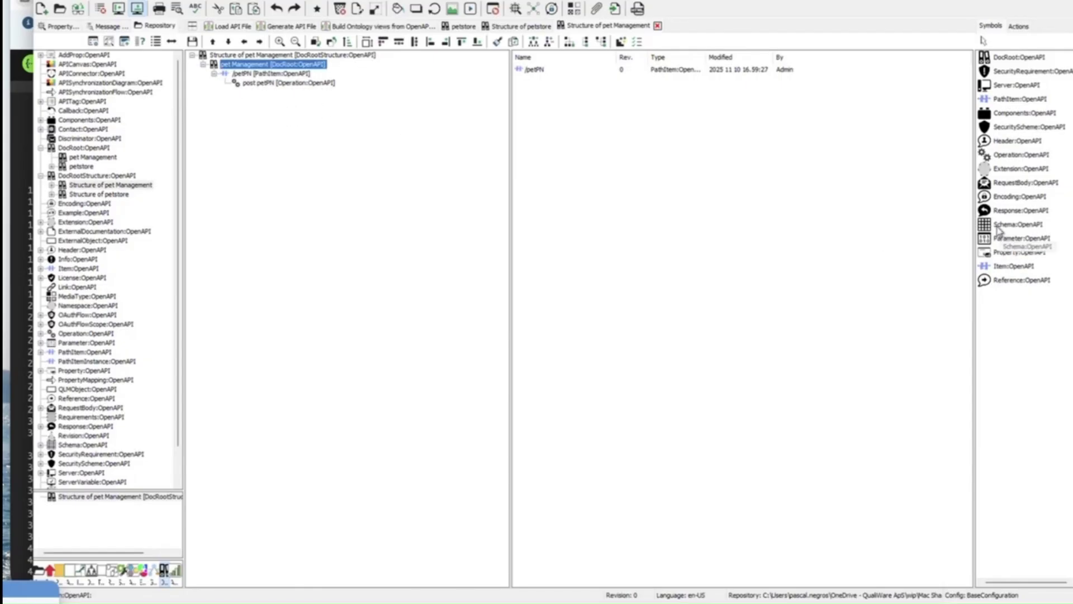
pyautogui.moveTo(1006, 113); pyautogui.dragTo(619, 183)
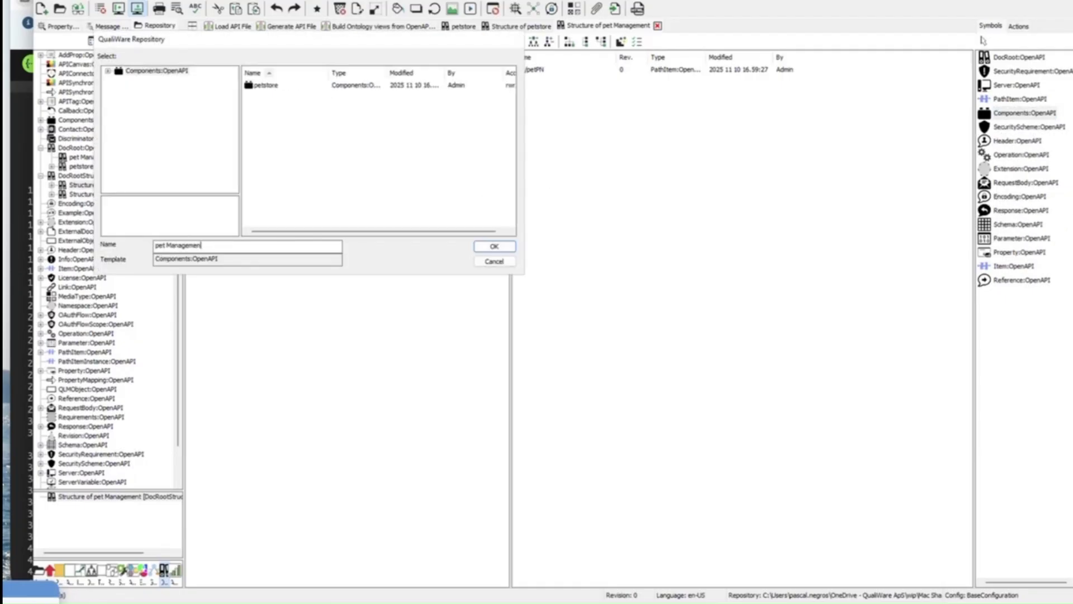
pyautogui.click(494, 246)
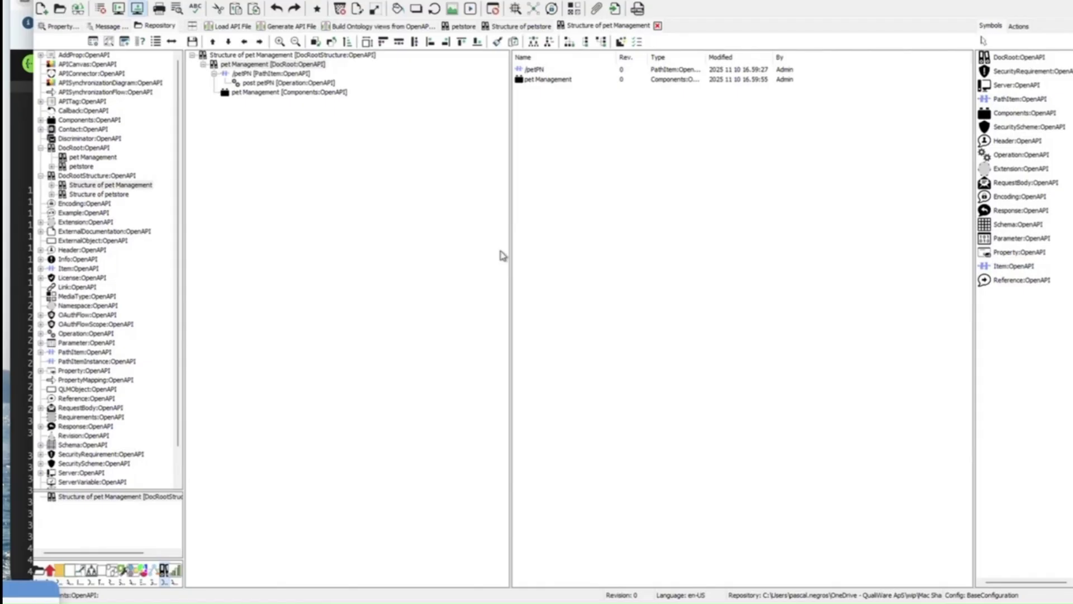
# Add a request body named "post petPN RB" under the post petPN operation.
pyautogui.click(252, 84)
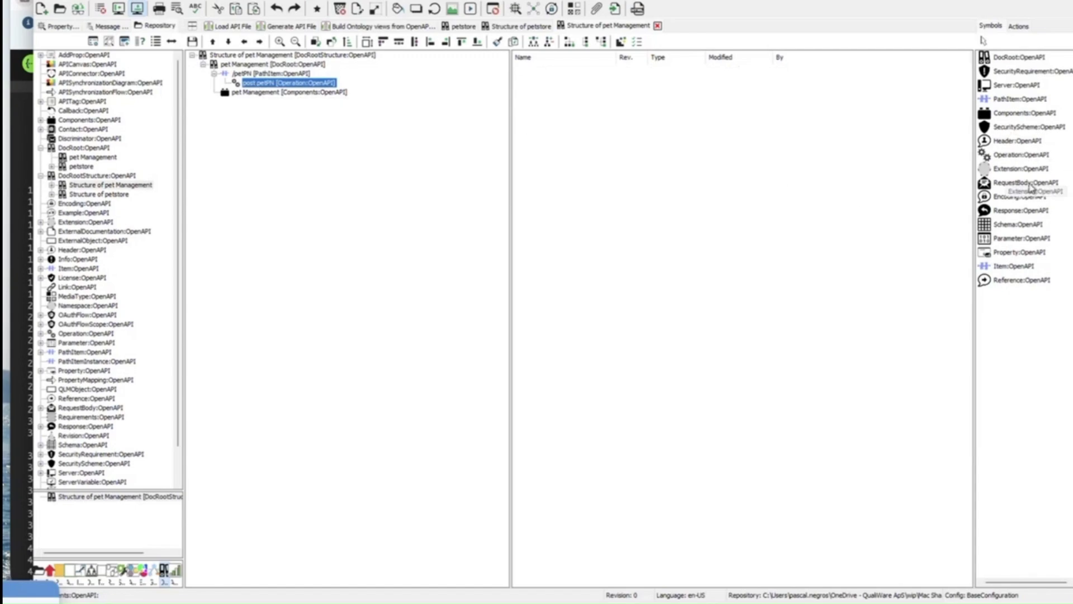
pyautogui.moveTo(1013, 184); pyautogui.dragTo(584, 155)
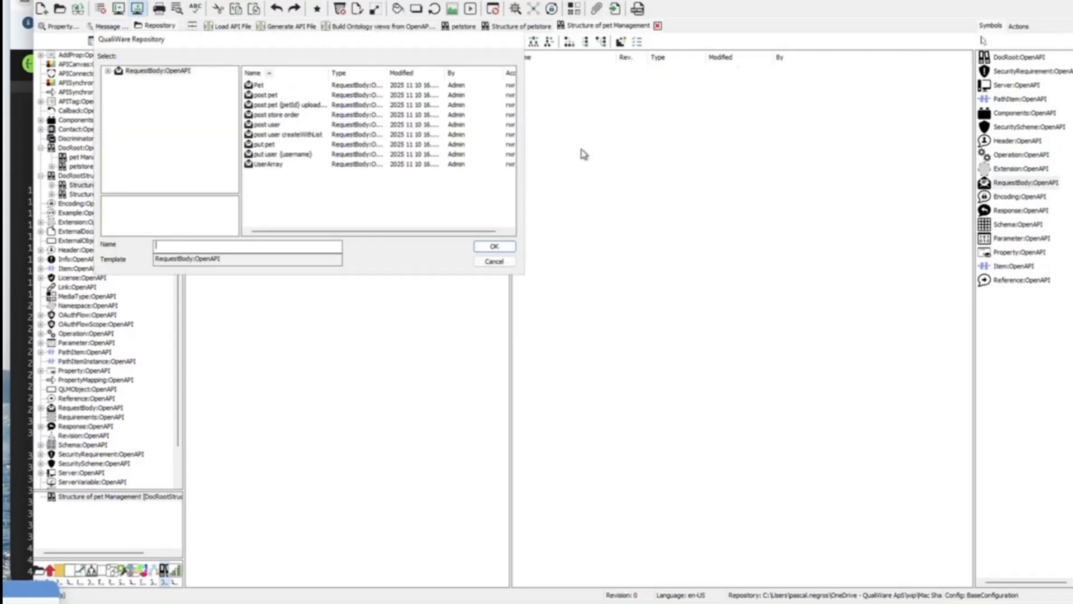
pyautogui.write('post petPN RB')
pyautogui.click(492, 247)
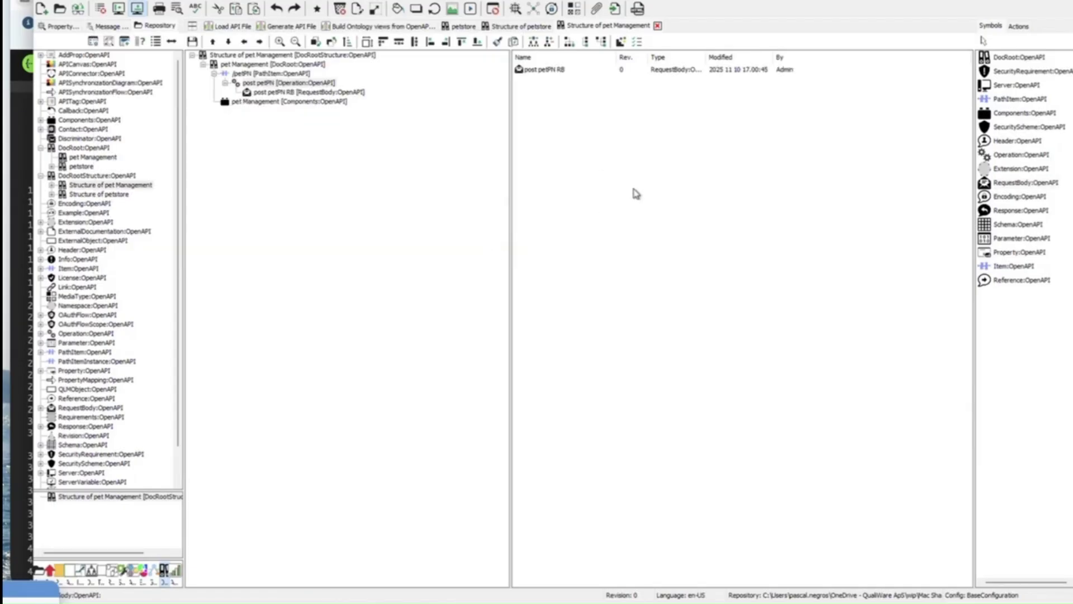
# Add a schema "post petPN RB" of type json under the post petPN RB request body, and a schema "petPN" beneath it.
pyautogui.click(265, 93)
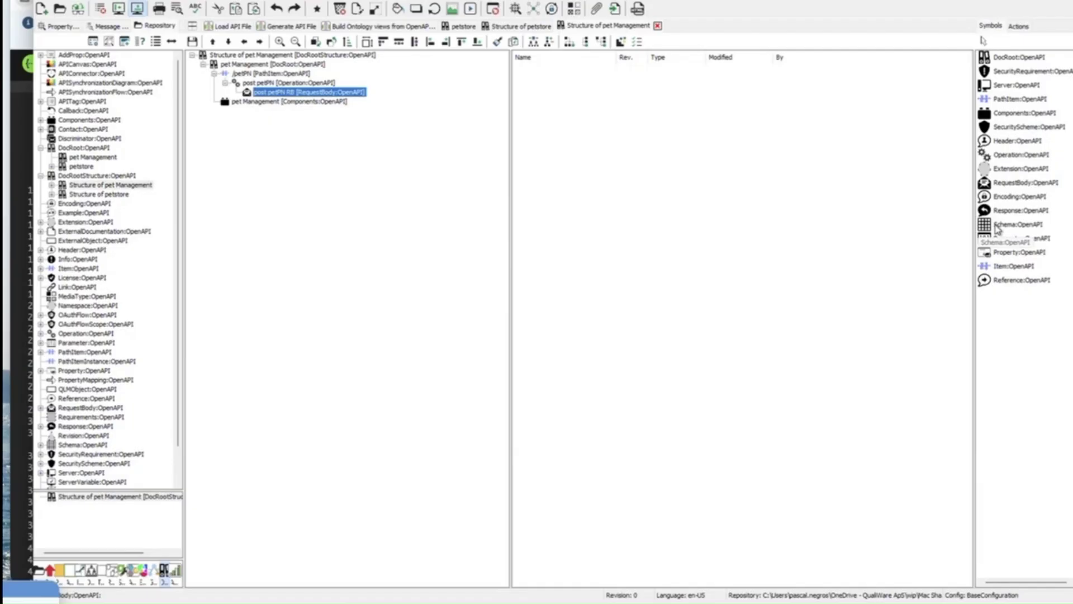
pyautogui.moveTo(998, 229); pyautogui.dragTo(591, 152)
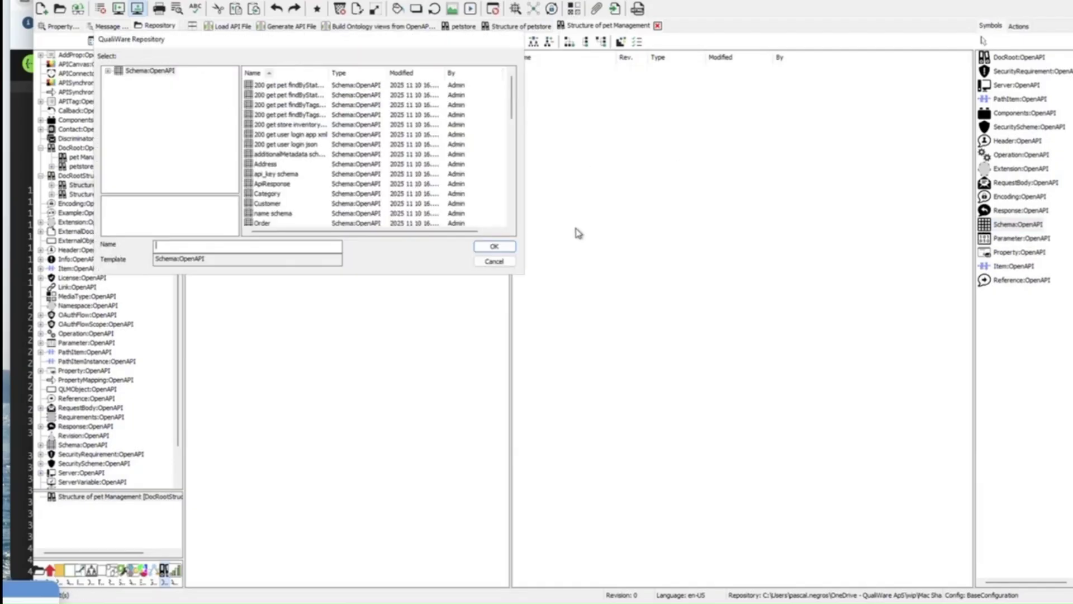
pyautogui.write('post petPN RB')
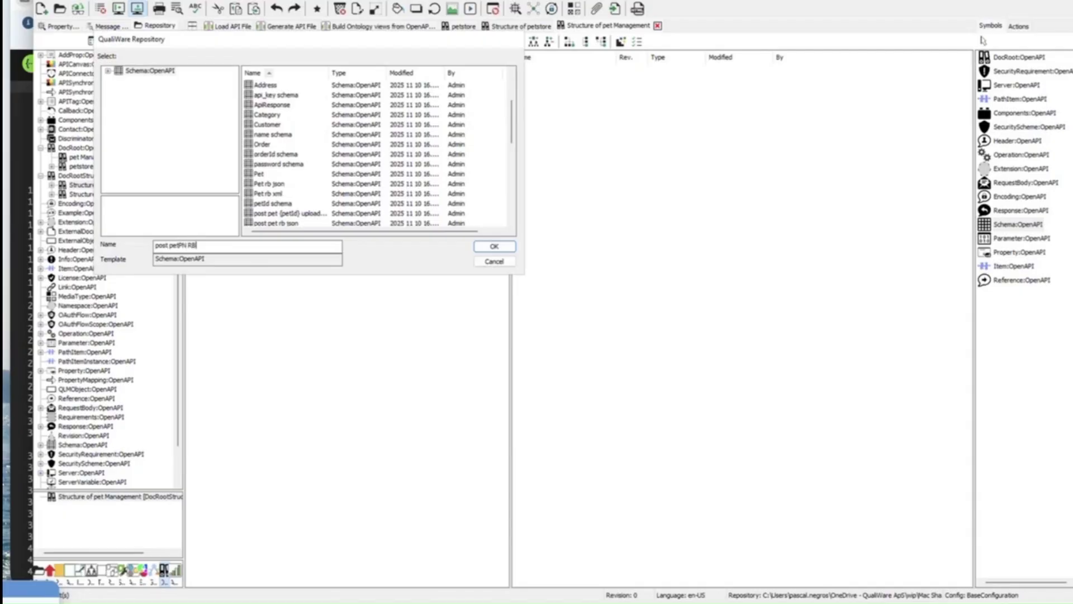
pyautogui.click(494, 247)
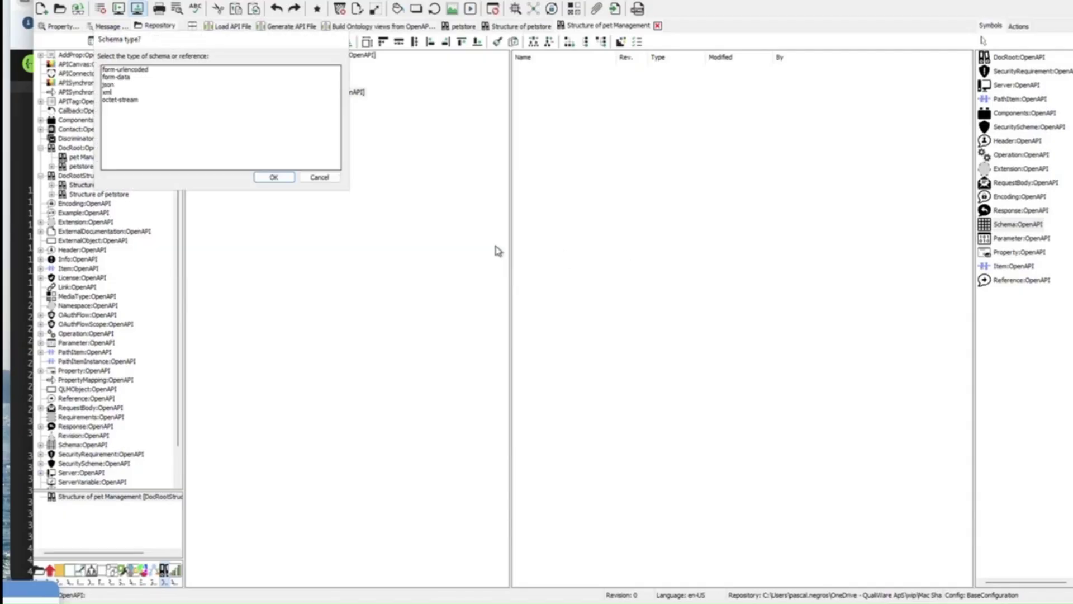
pyautogui.click(114, 85)
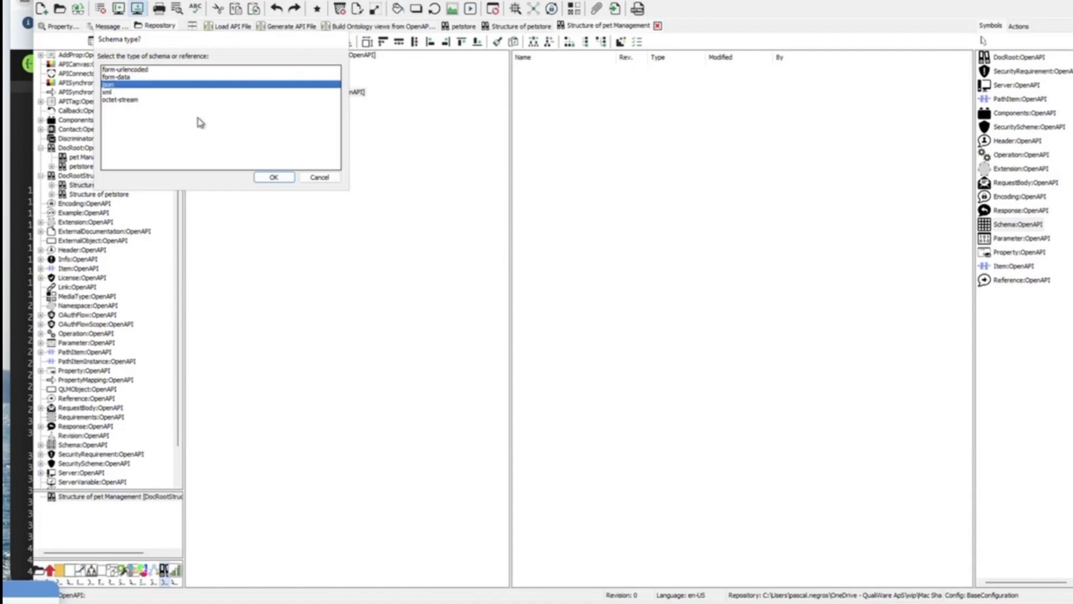
pyautogui.click(274, 177)
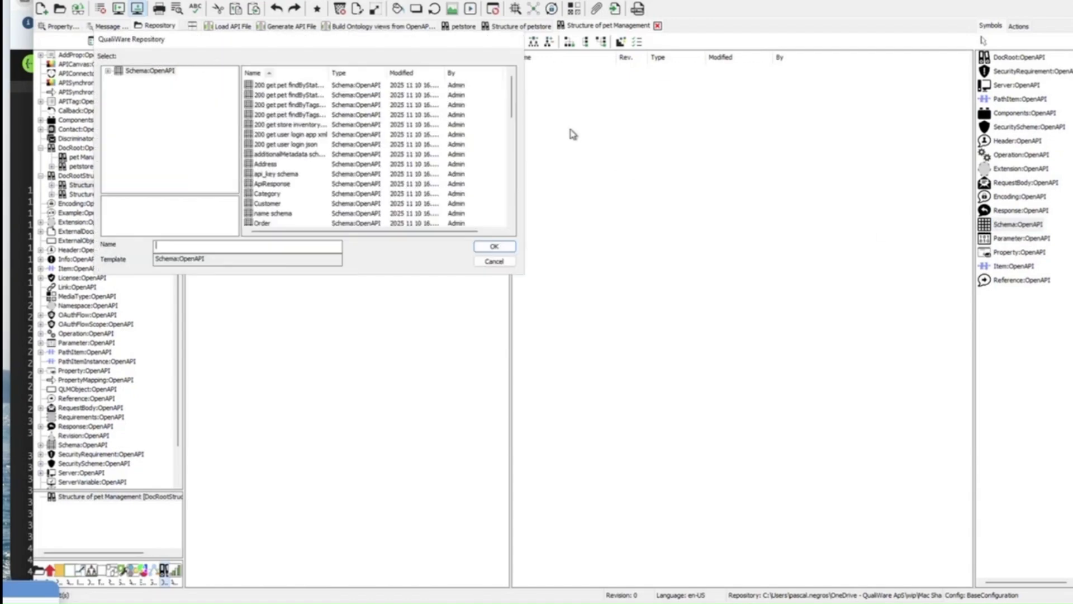
pyautogui.write('petPN')
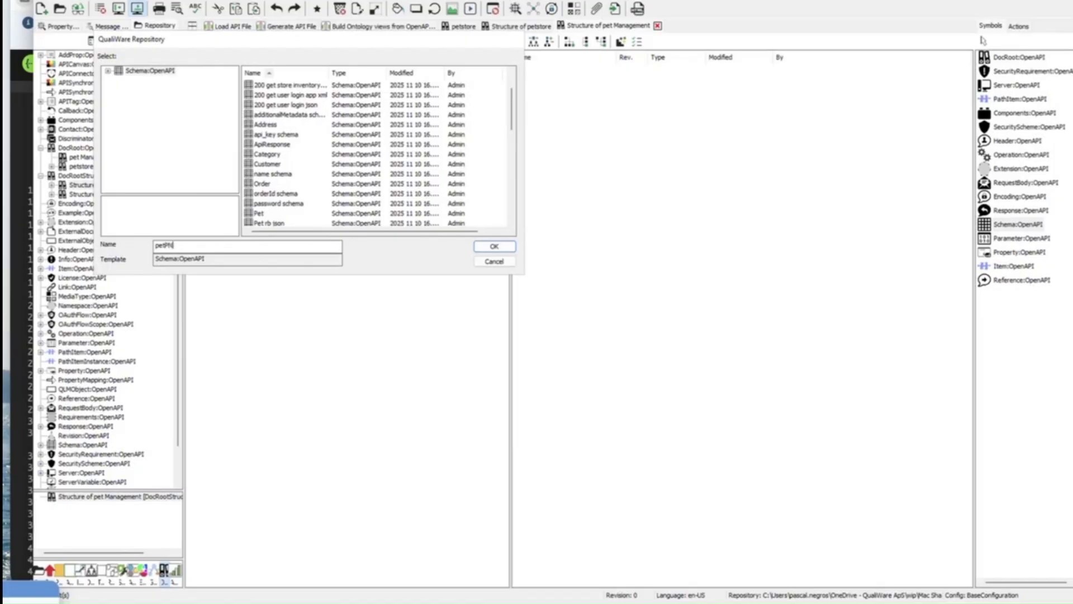
pyautogui.click(509, 247)
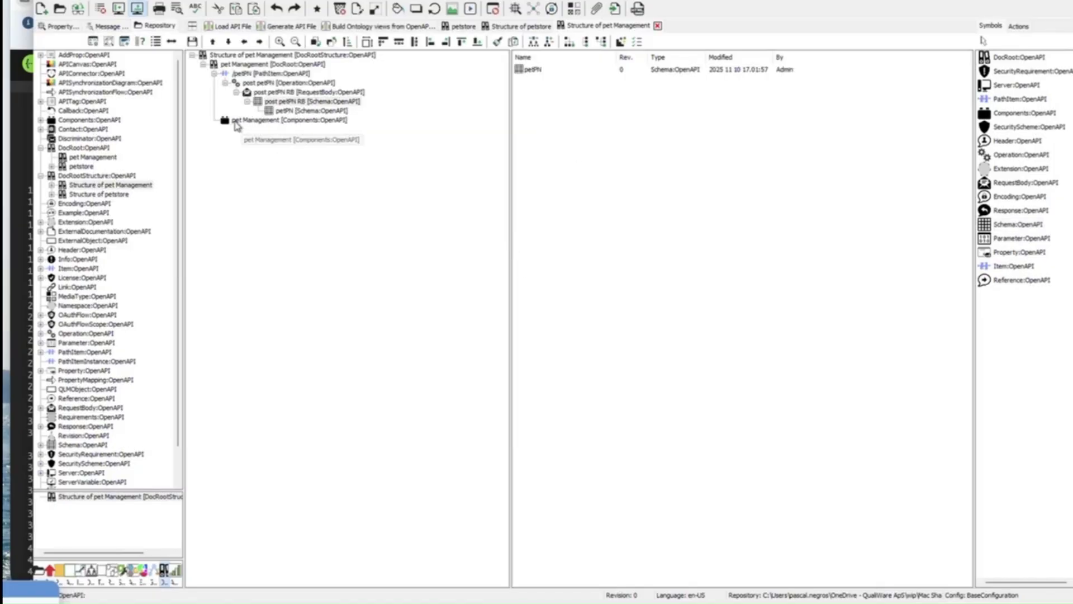
# Add the petPN schema under the pet Management Components element.
pyautogui.click(235, 123)
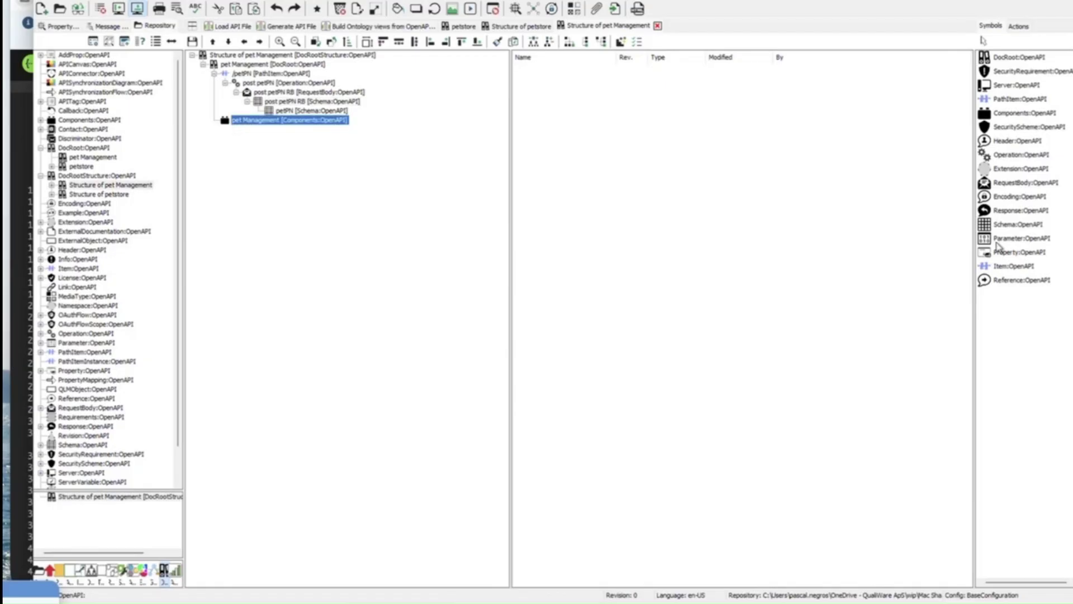
pyautogui.moveTo(1017, 224); pyautogui.dragTo(577, 207)
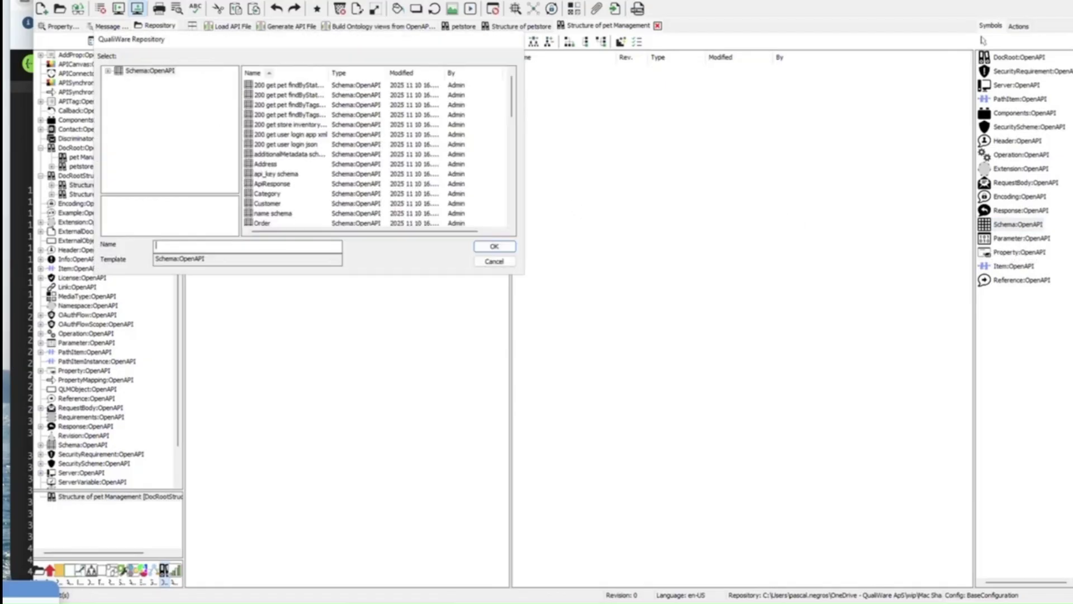
pyautogui.write('petPN')
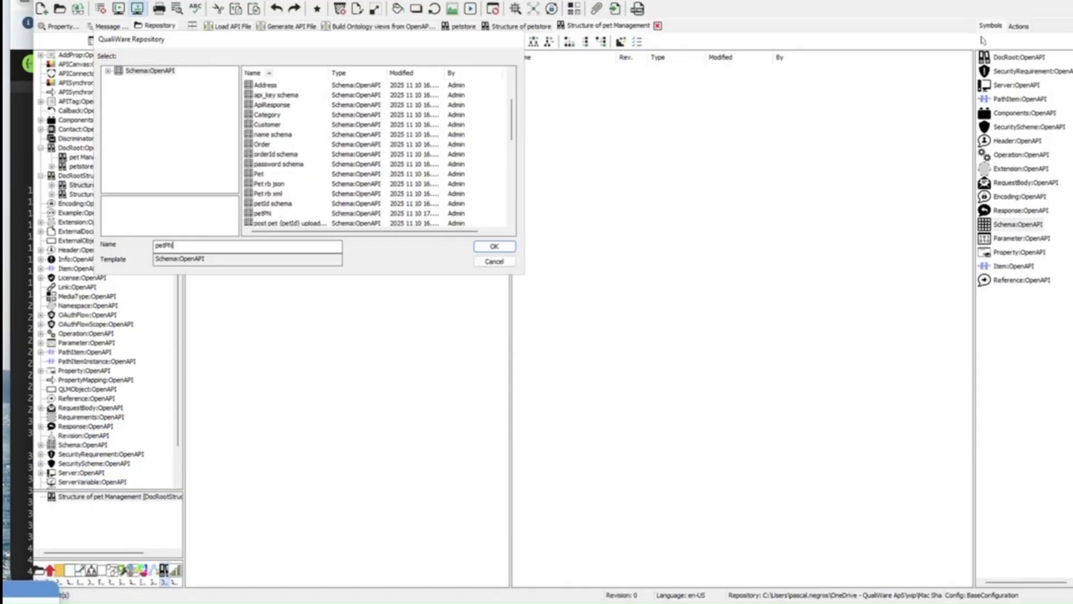
pyautogui.click(506, 247)
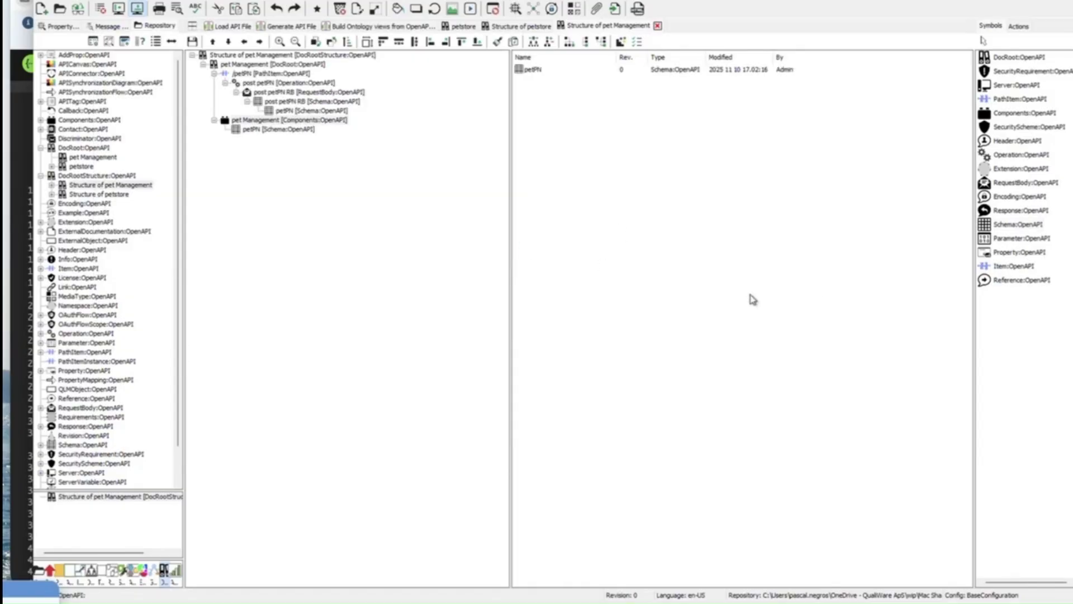
# Add two new properties named "id" and "name" to the petPN schema under the pet Management Components element.
pyautogui.click(279, 129)
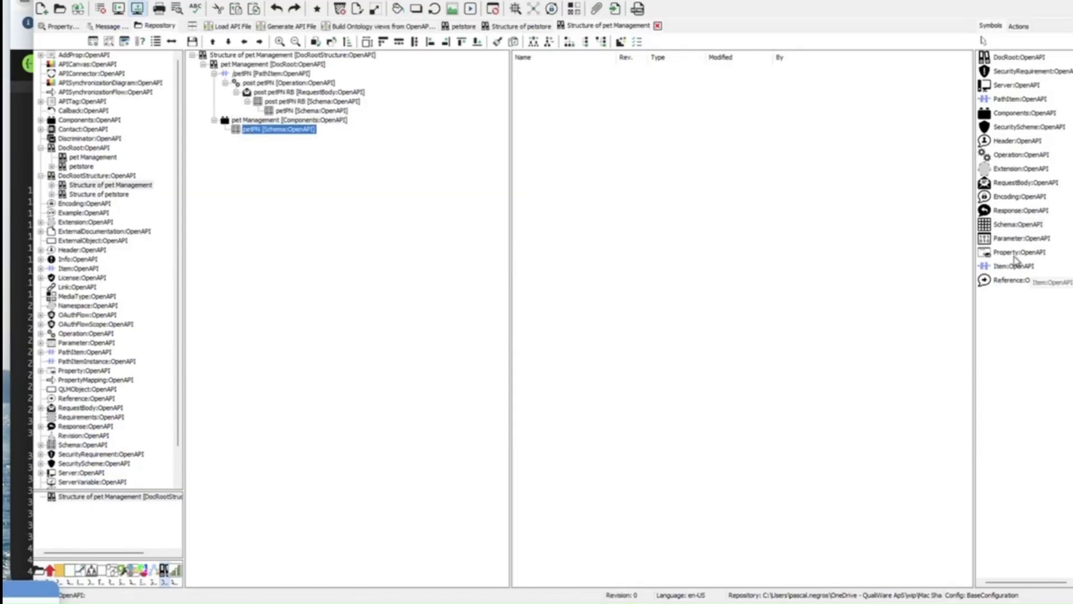
pyautogui.moveTo(1018, 252); pyautogui.dragTo(559, 155)
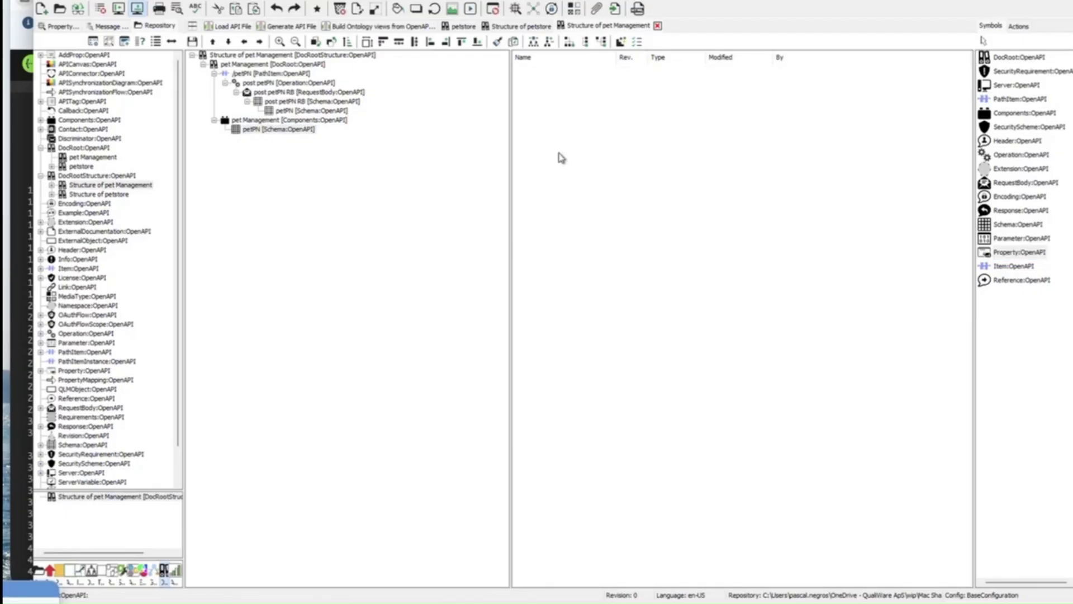
pyautogui.click(495, 246)
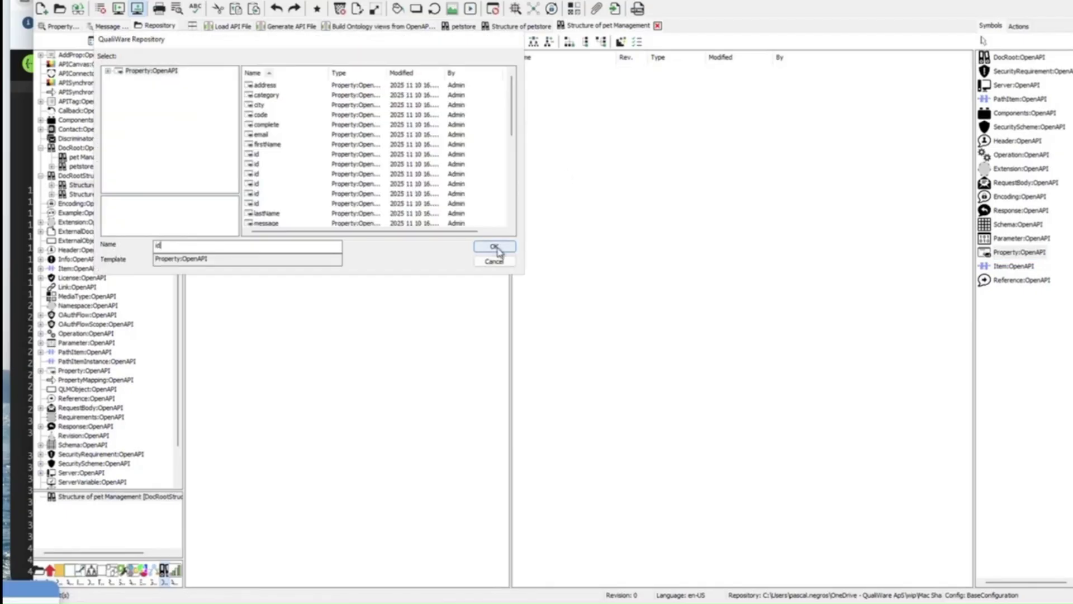
pyautogui.moveTo(1018, 252); pyautogui.dragTo(613, 167)
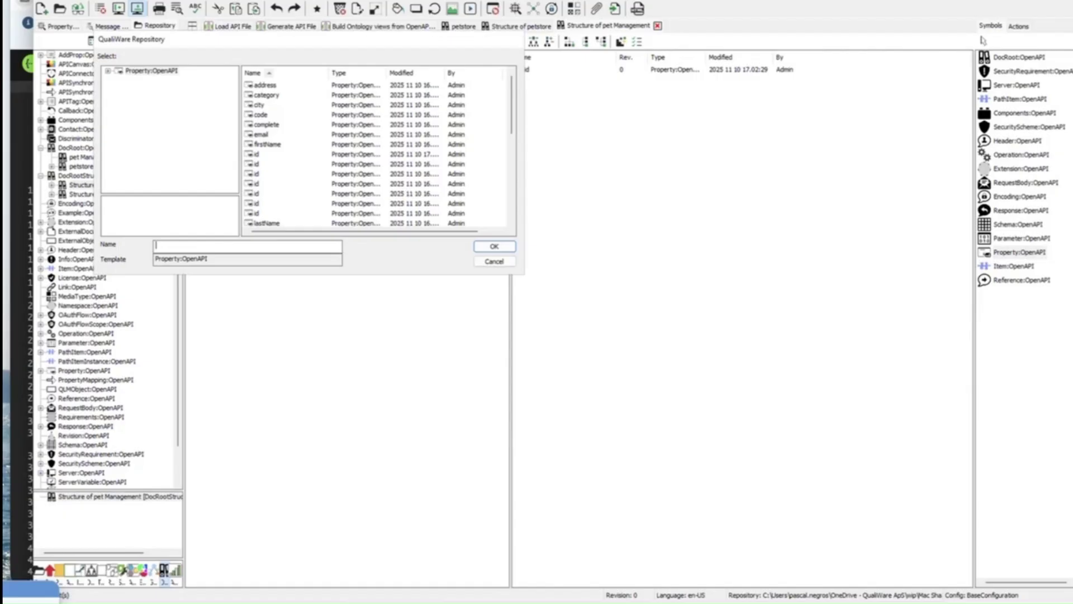
pyautogui.write('name')
pyautogui.click(506, 249)
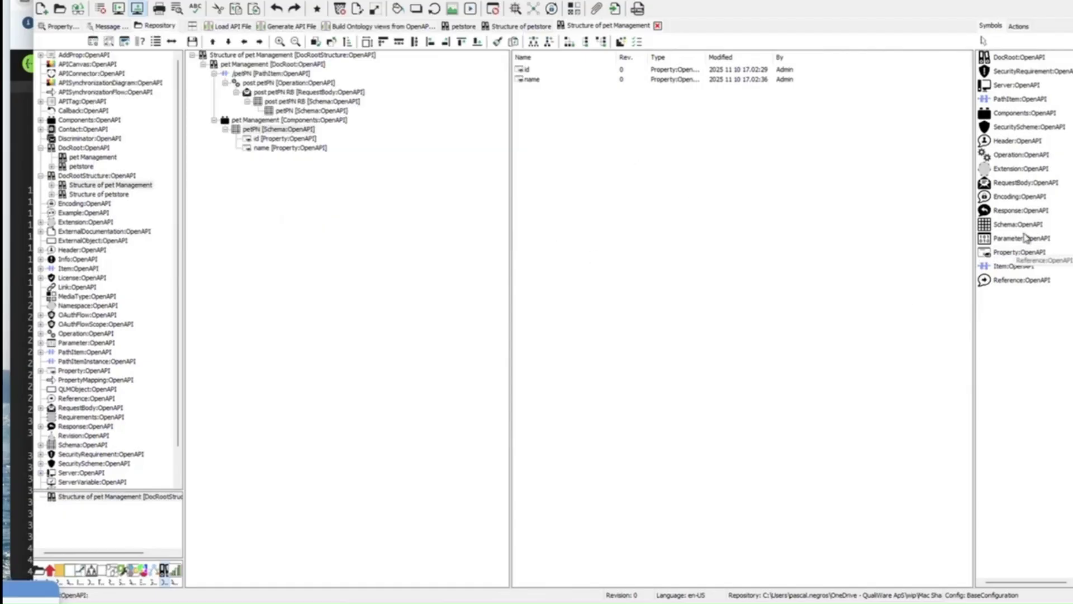
# Reuse the existing "status" property of the Pet schema in the petPN component schema and close the pet Management structure.
pyautogui.click(1006, 255)
pyautogui.moveTo(1006, 255); pyautogui.dragTo(626, 206)
pyautogui.moveTo(388, 44); pyautogui.dragTo(639, 200)
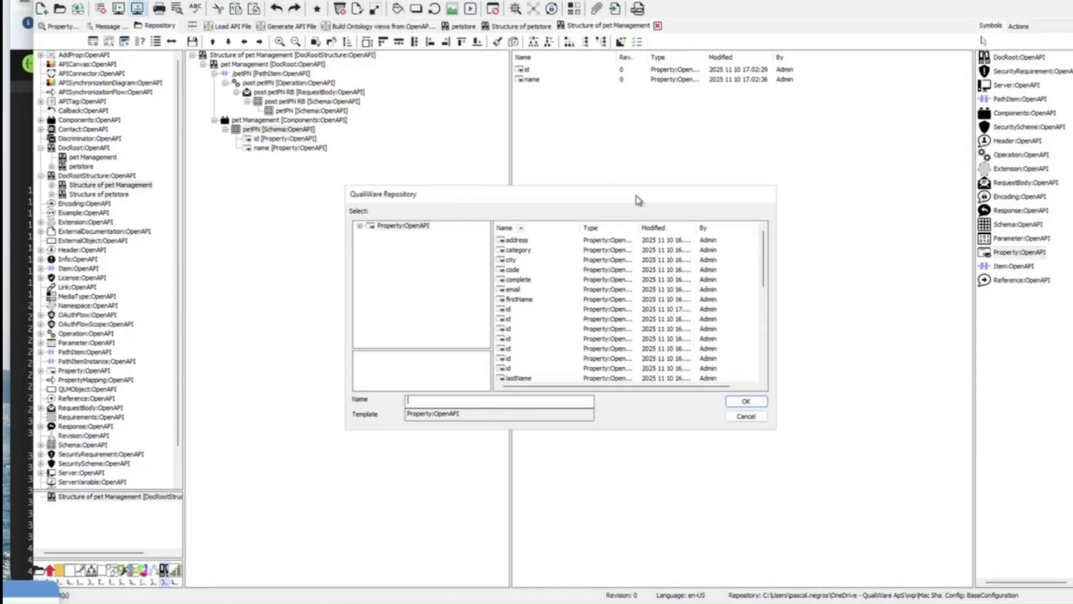
pyautogui.moveTo(767, 268); pyautogui.dragTo(737, 342)
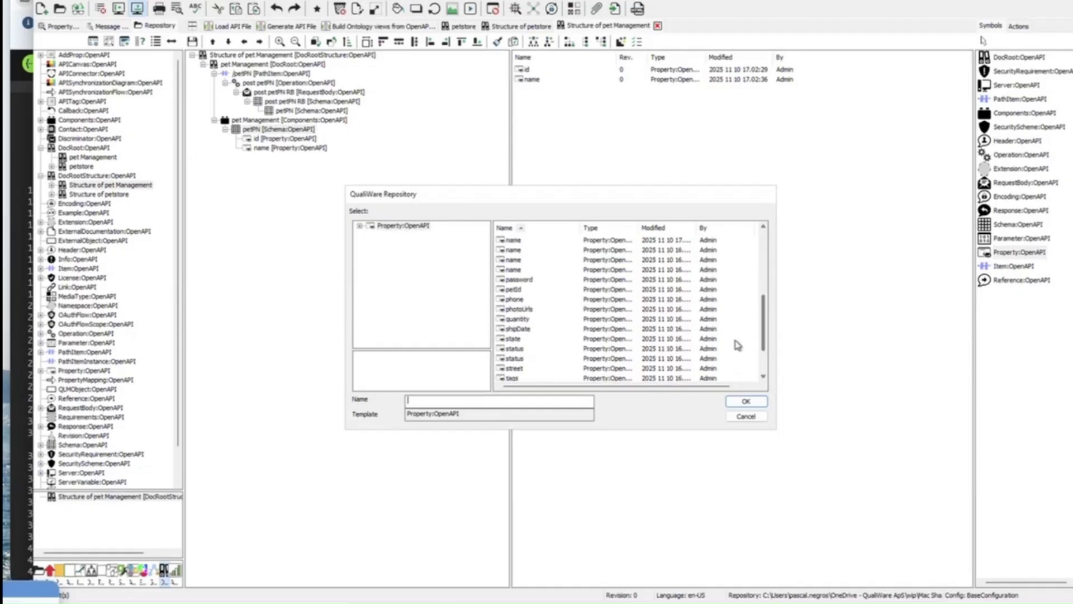
pyautogui.click(509, 348)
pyautogui.click(521, 358)
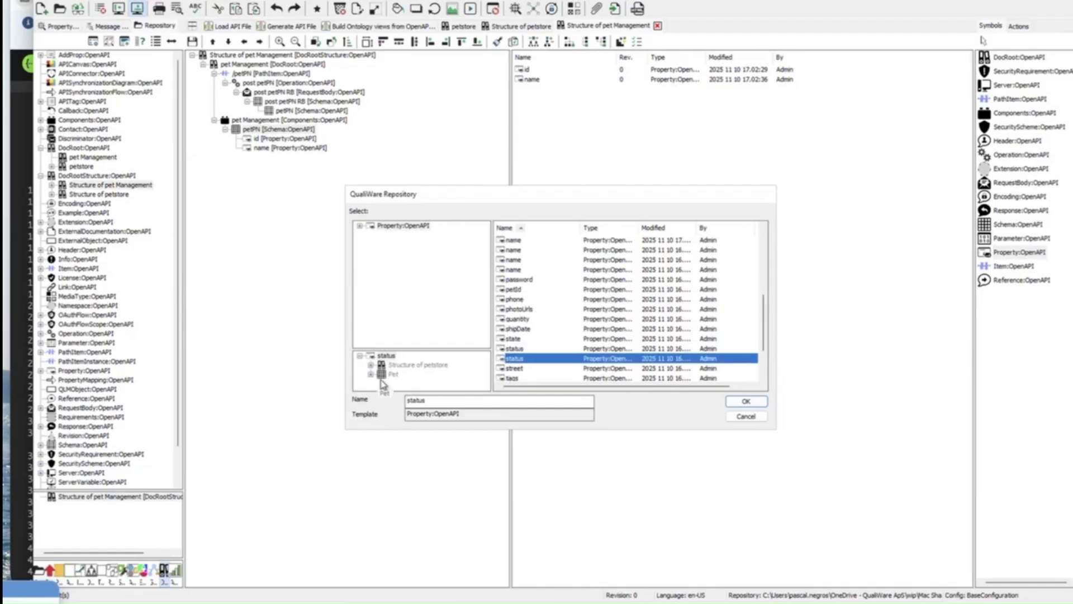
pyautogui.click(386, 356)
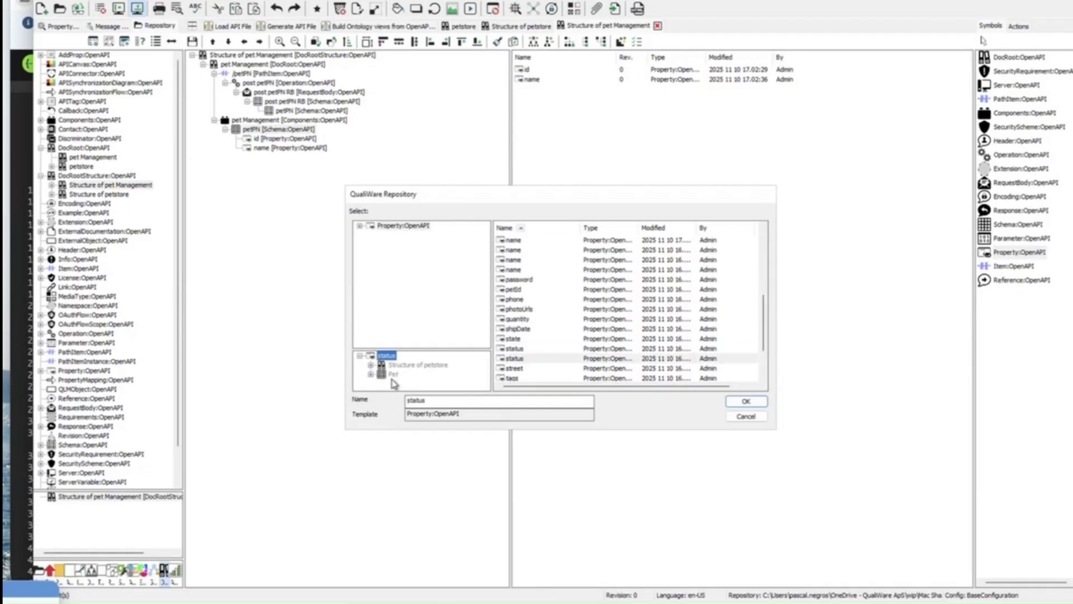
pyautogui.click(744, 403)
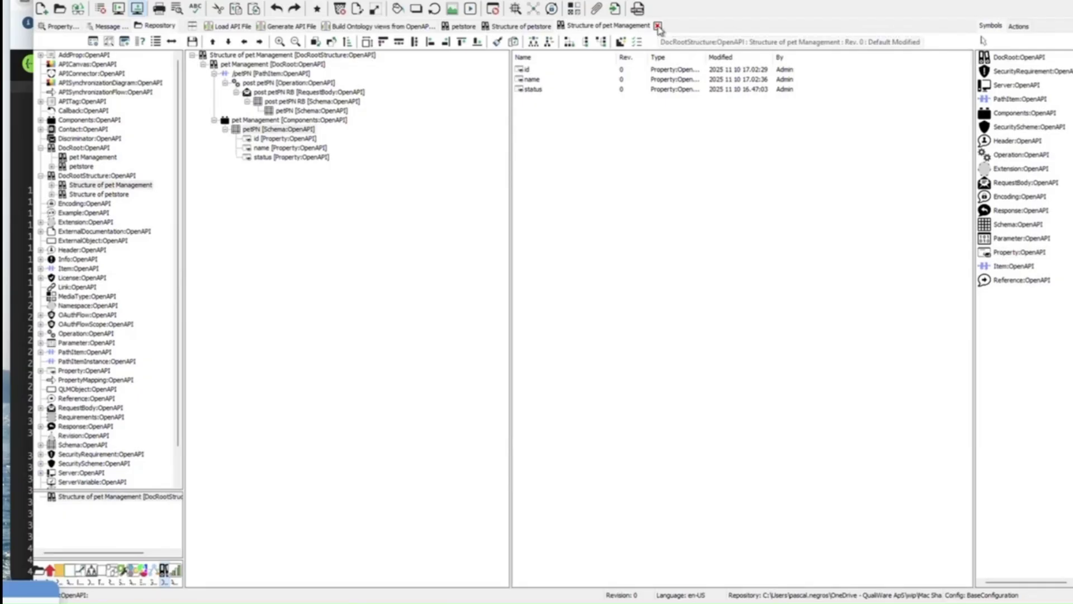
pyautogui.click(657, 27)
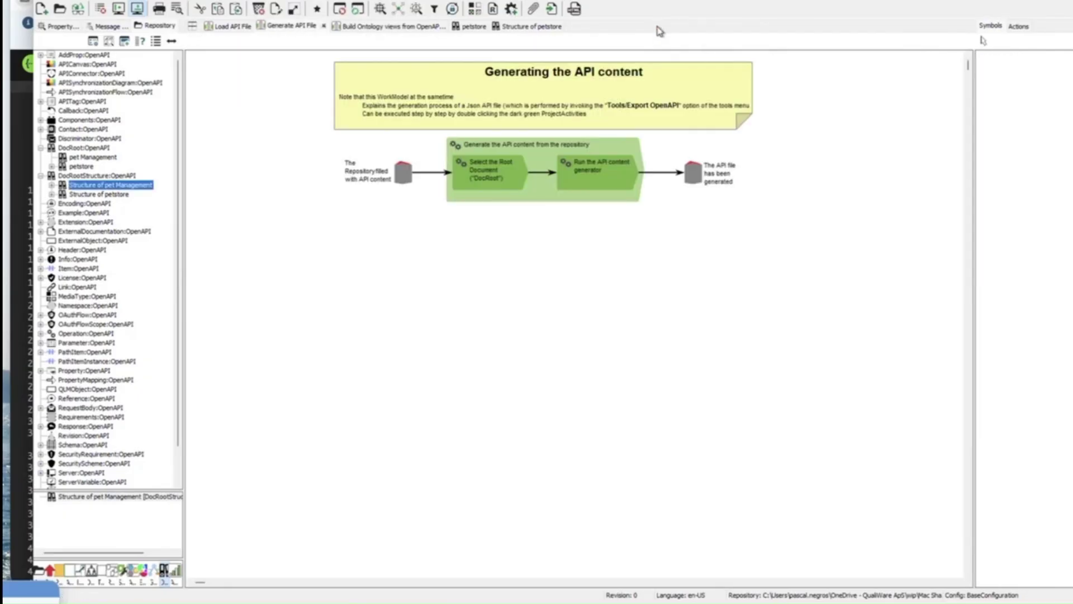
# Review the petstore DocRoot's properties for its semantic version and info settings, without changing anything.
pyautogui.click(83, 167)
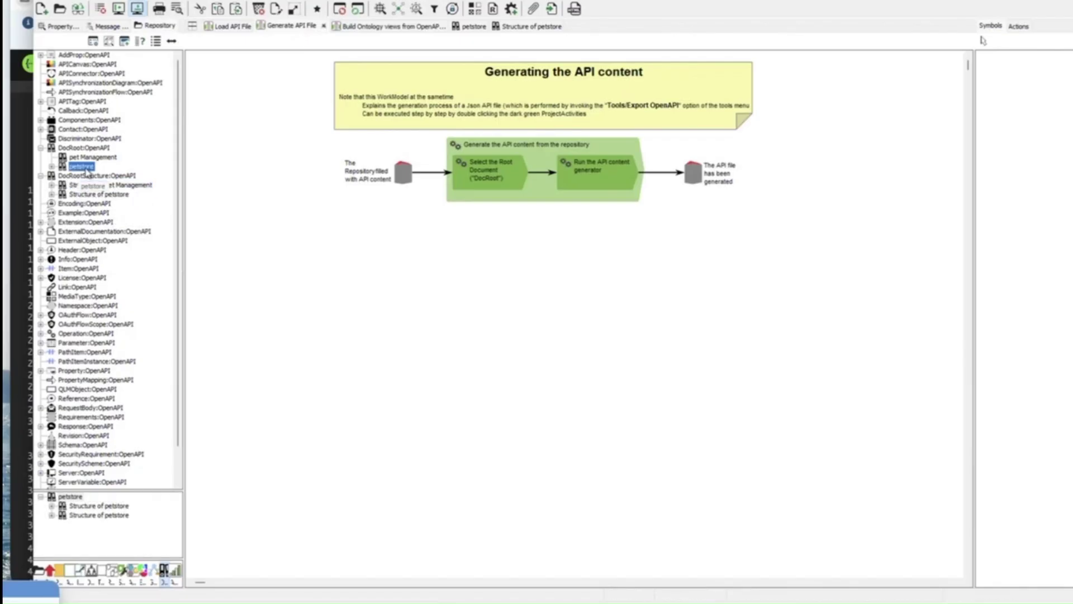
pyautogui.rightClick(86, 173)
pyautogui.click(106, 189)
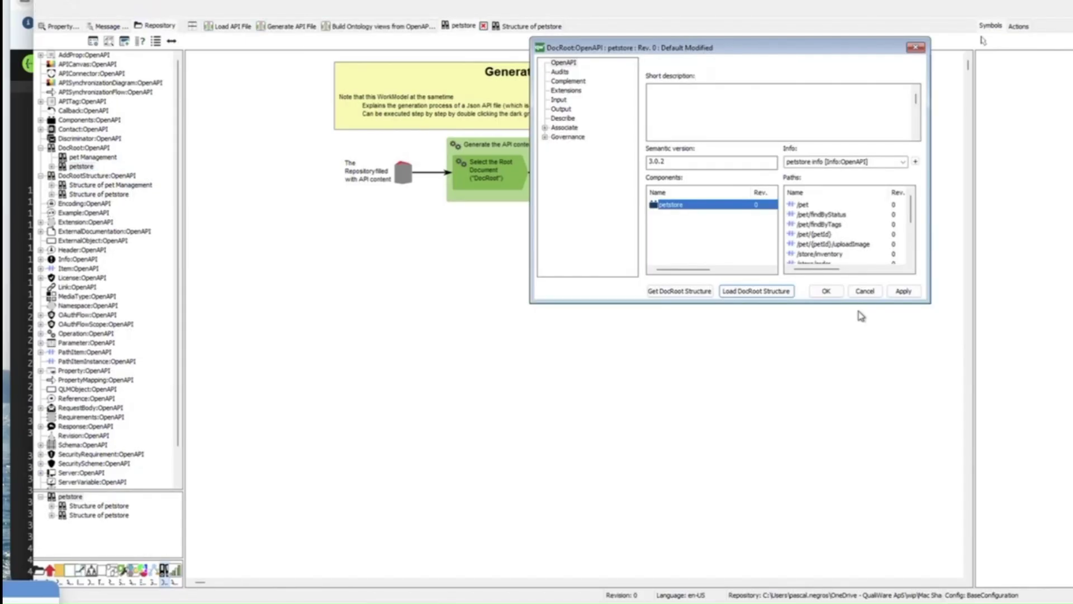
pyautogui.click(865, 290)
# Set the pet Management DocRoot's semantic version to 3.0.1 and assign it a new info object named "pet Management info".
pyautogui.click(119, 158)
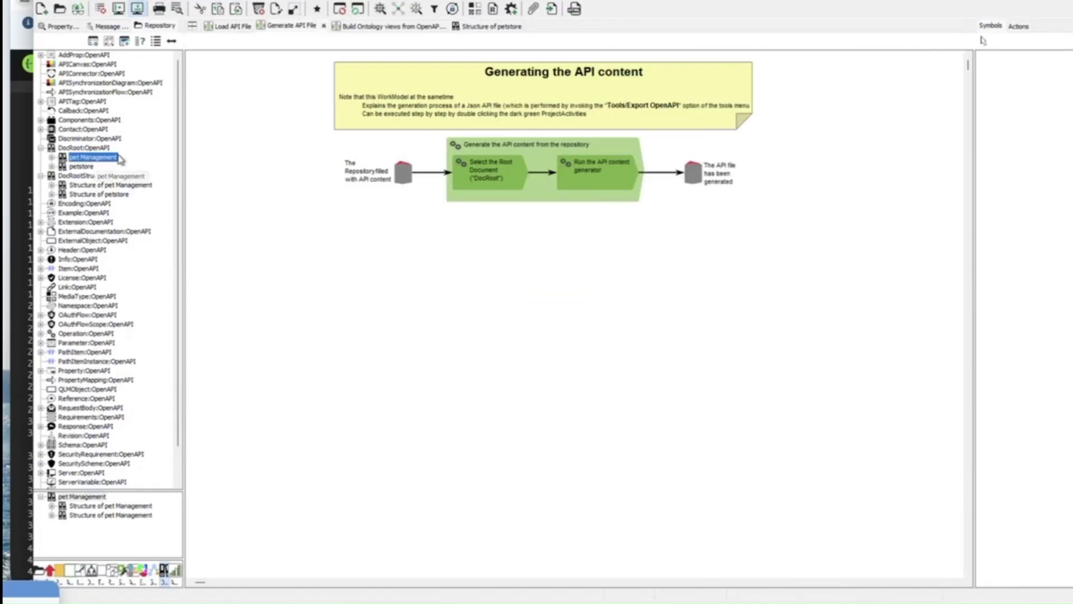
pyautogui.rightClick(121, 160)
pyautogui.click(134, 176)
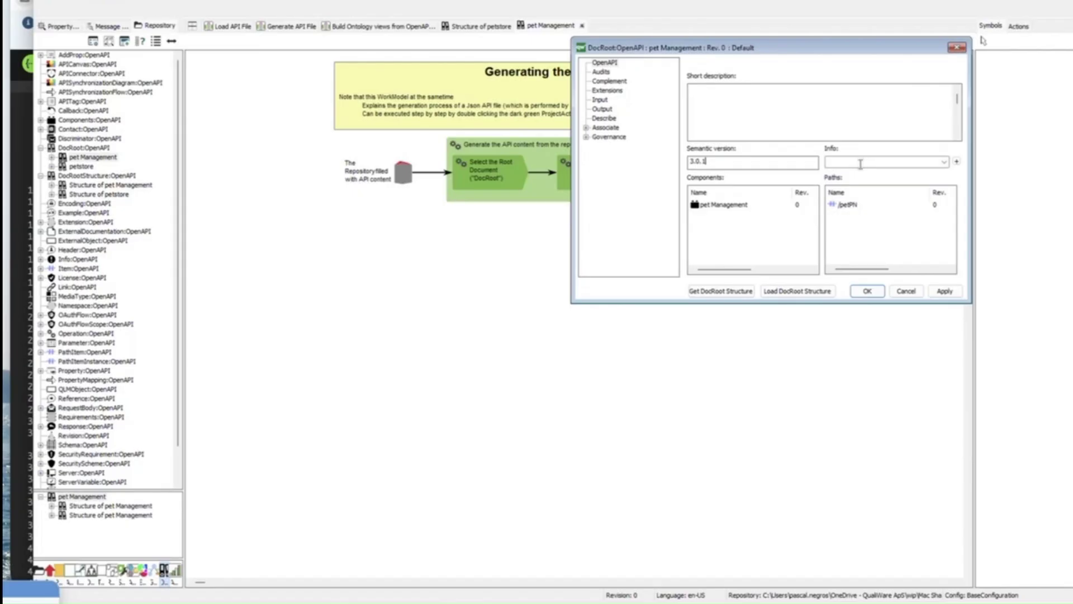
pyautogui.click(957, 162)
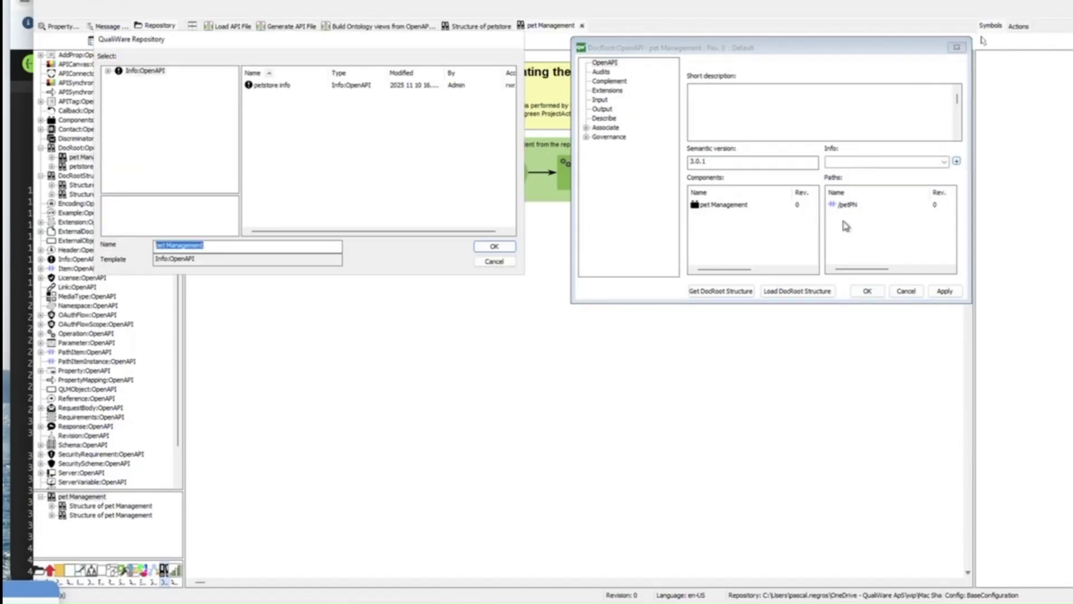
pyautogui.write('pet Management info')
pyautogui.click(494, 246)
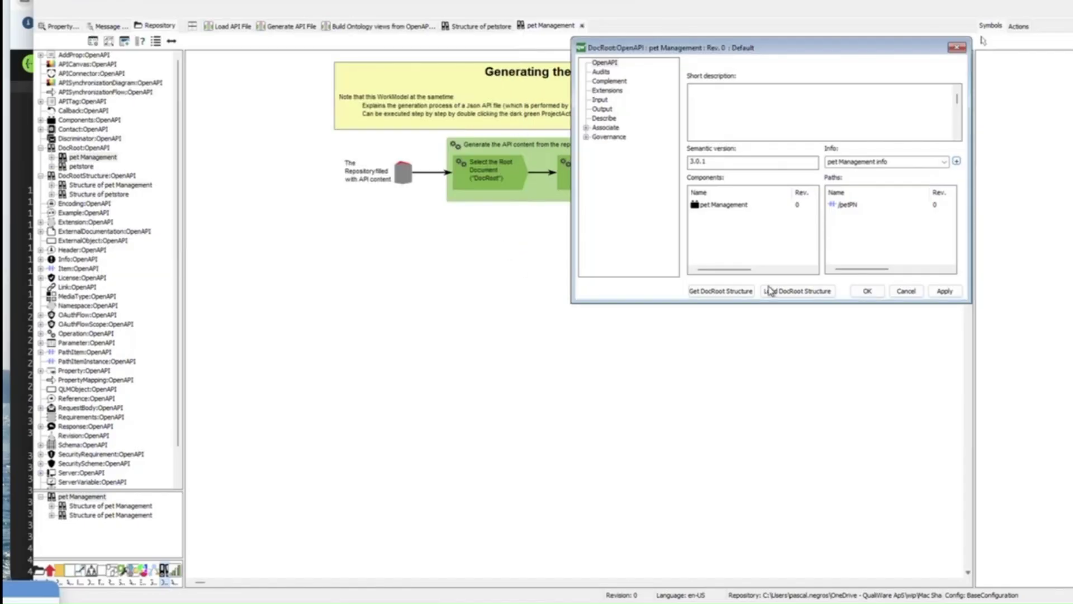
# Give the pet Management info object the title "pet Management" and version 0.9, saving it and the DocRoot.
pyautogui.click(957, 162)
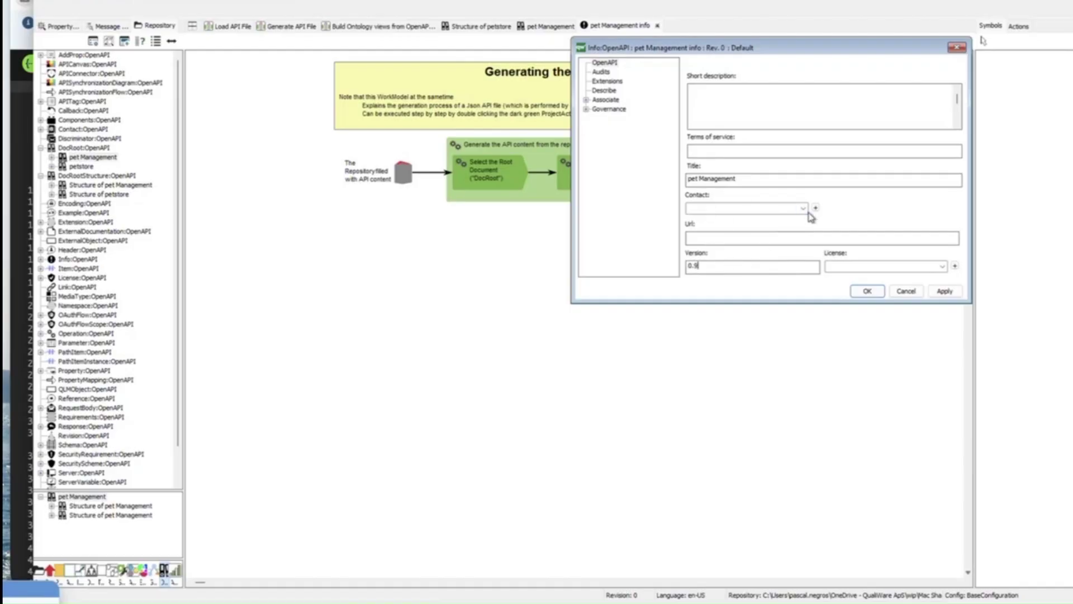
pyautogui.click(869, 292)
pyautogui.click(868, 292)
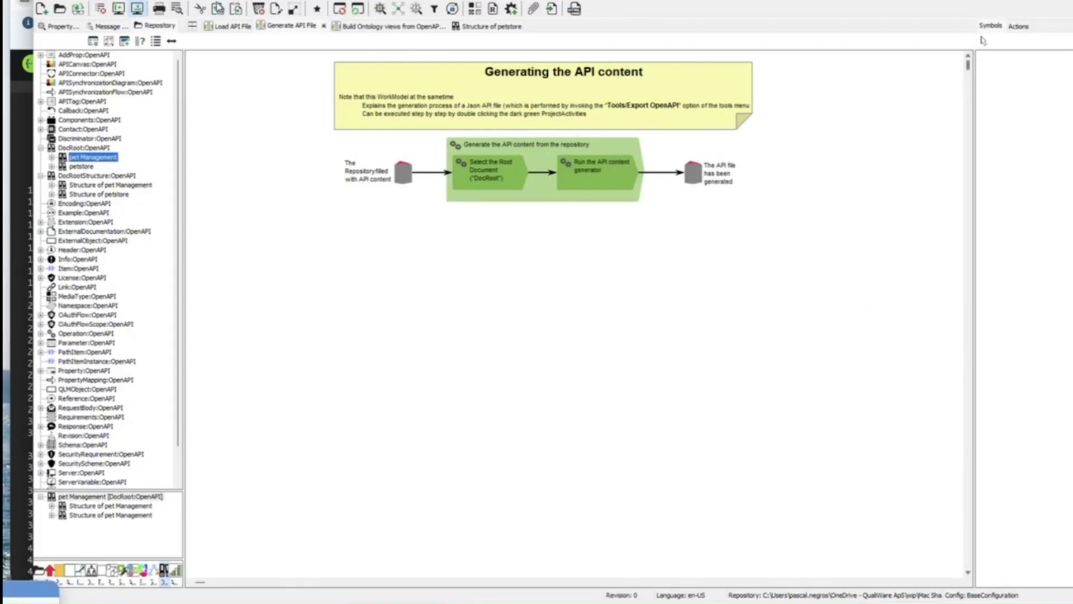
# Export the pet Management DocRoot as an OpenAPI JSON file named "pet Mgt" in the petstore sources folder.
pyautogui.click(219, 3)
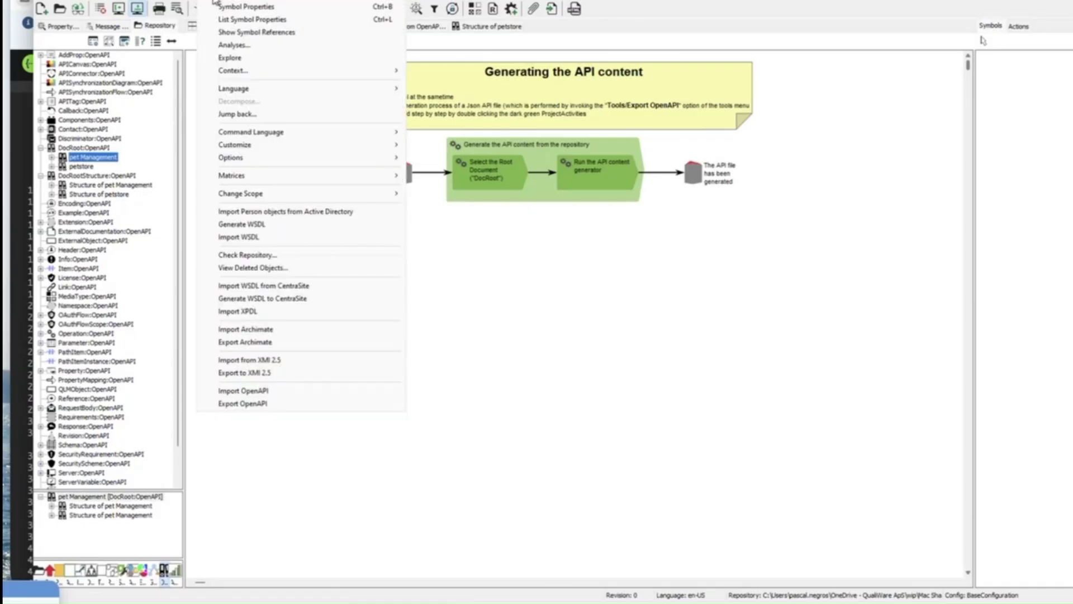
pyautogui.click(311, 403)
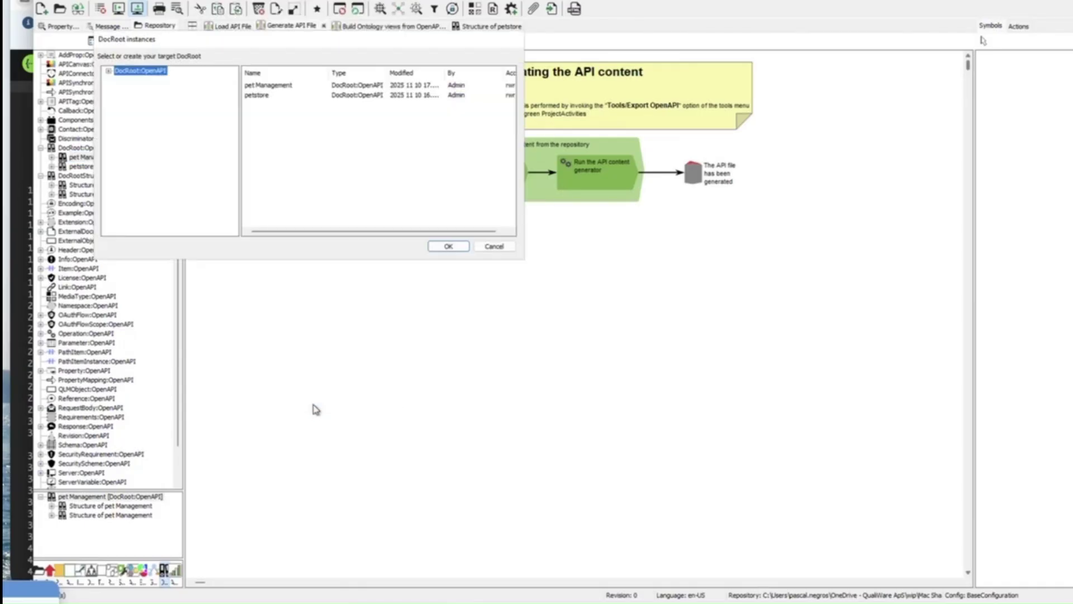
pyautogui.click(281, 87)
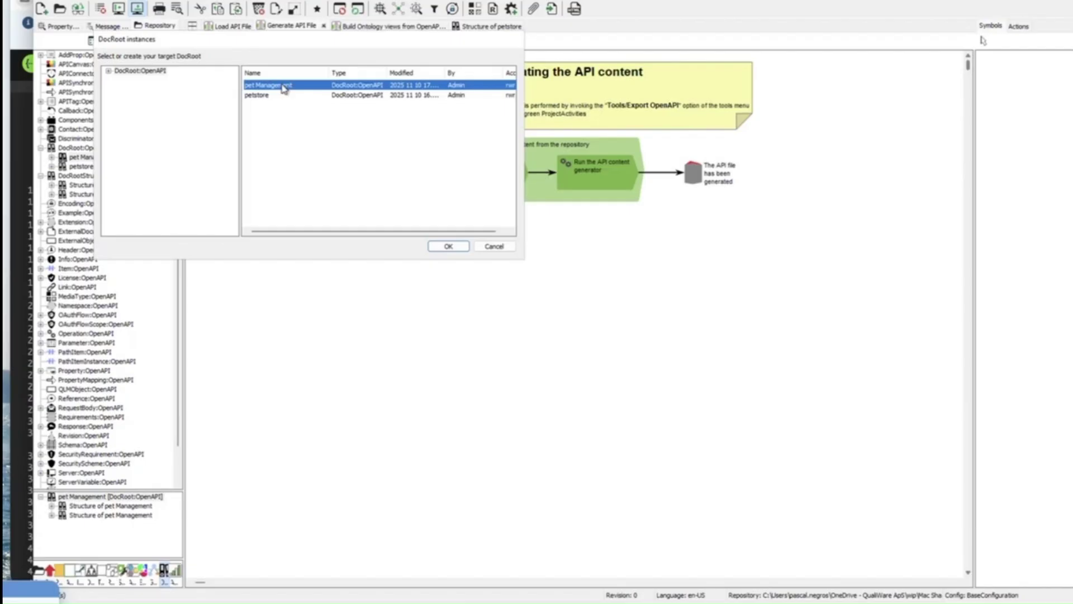
pyautogui.click(449, 247)
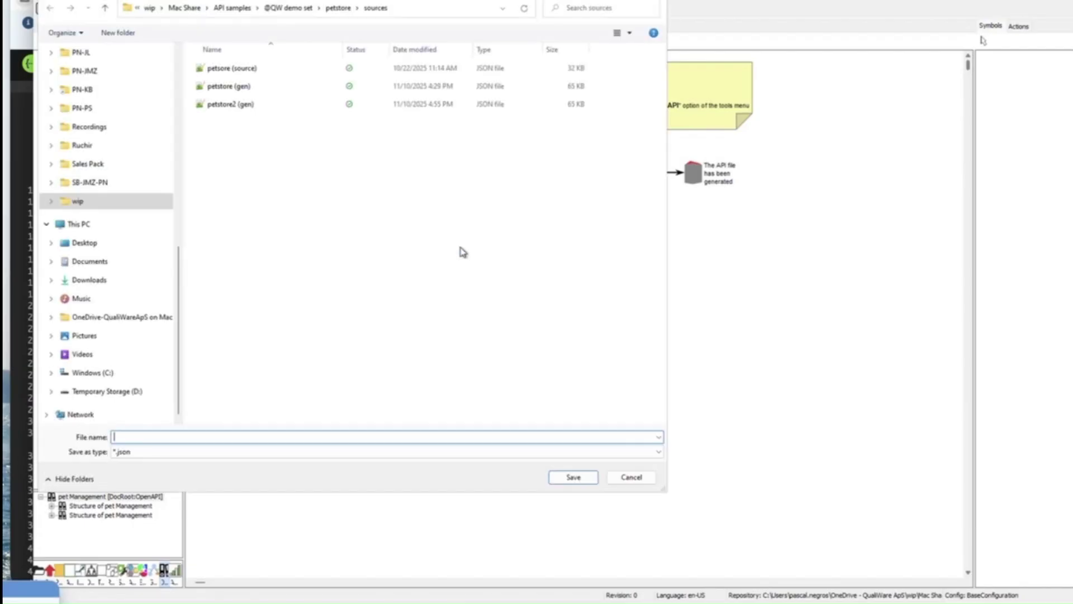
pyautogui.write('pet')
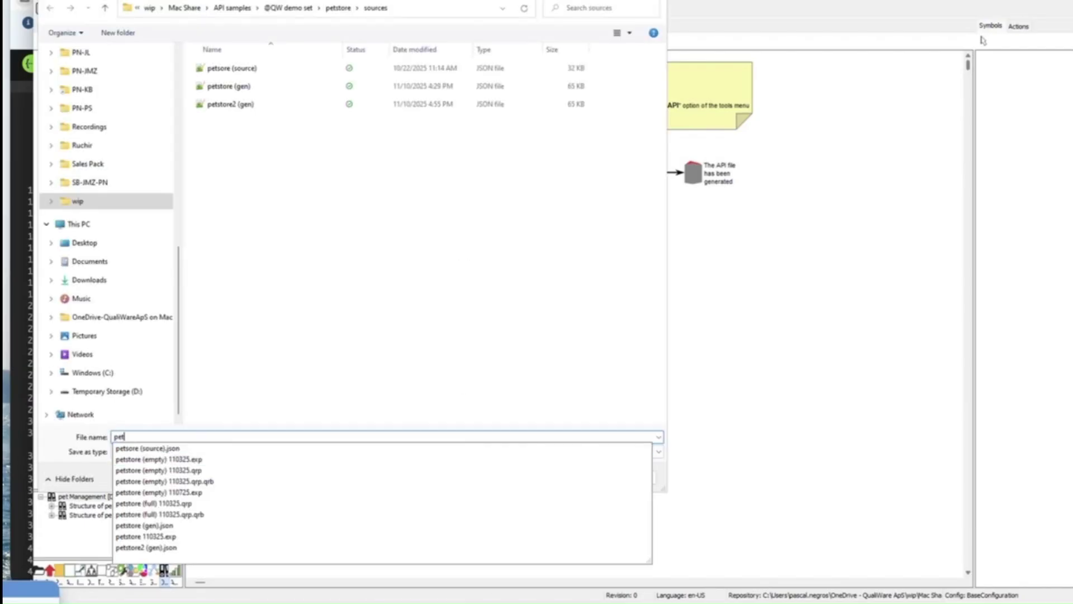
pyautogui.write(' Mgt')
pyautogui.click(574, 482)
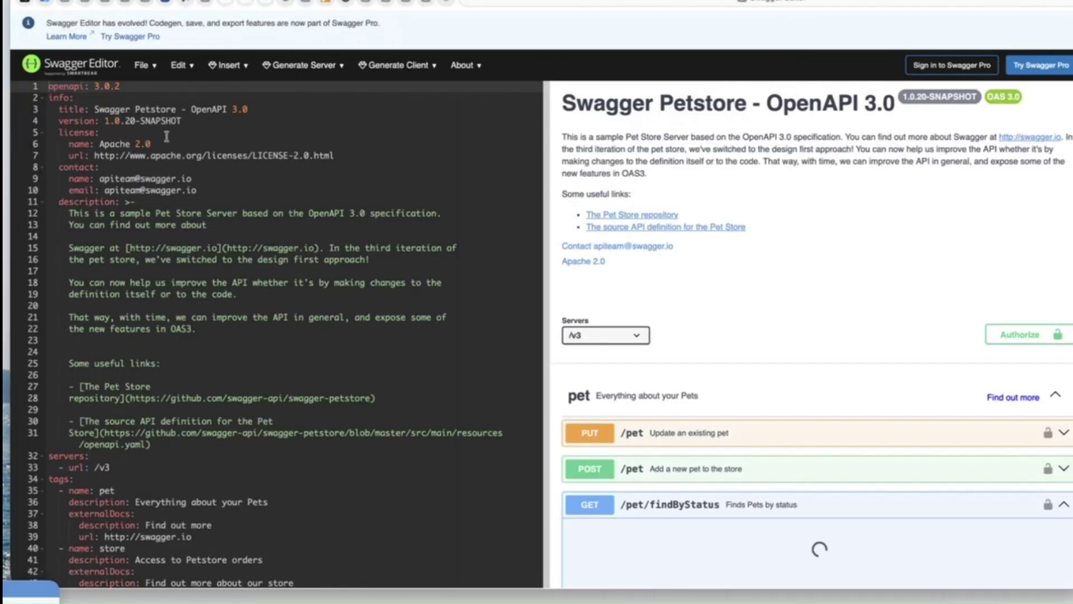
# Switch to Swagger Editor and import pet Mgt.json from the petstore sources folder to validate it.
pyautogui.click(147, 67)
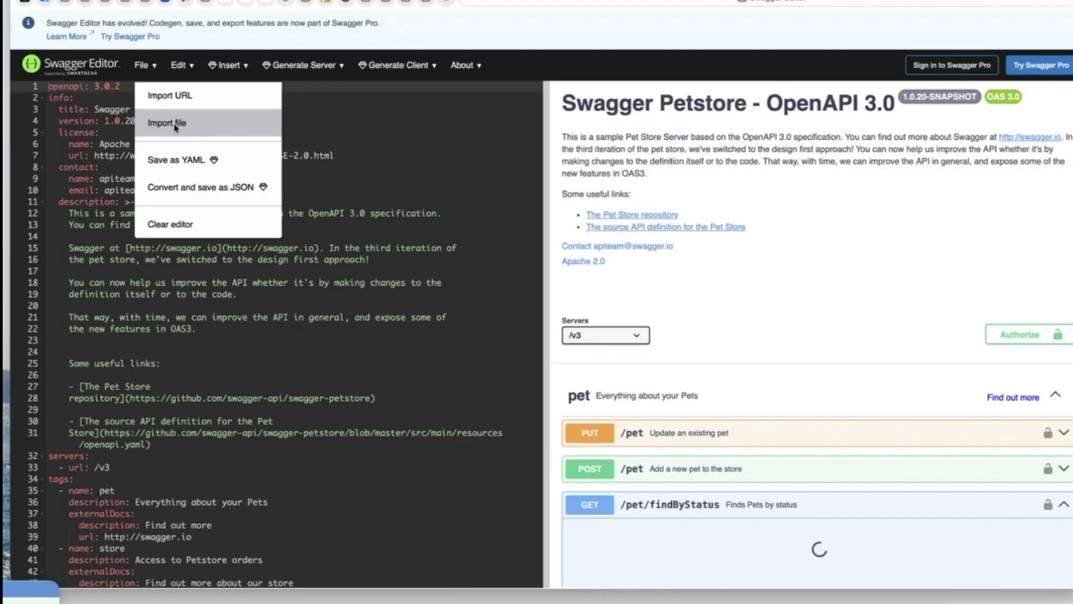
pyautogui.click(175, 125)
pyautogui.click(875, 149)
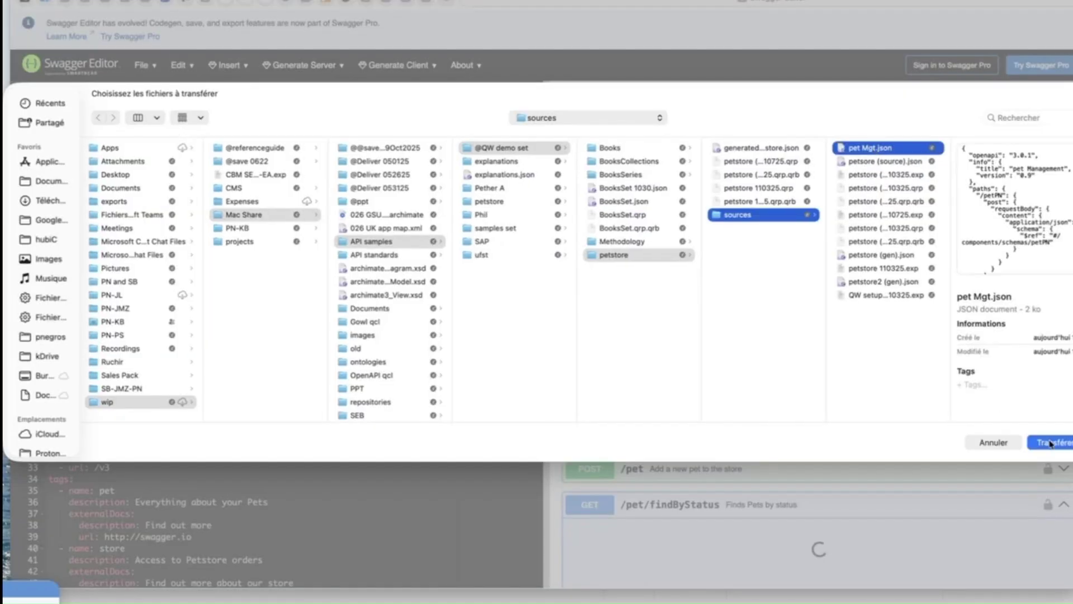
pyautogui.click(1049, 443)
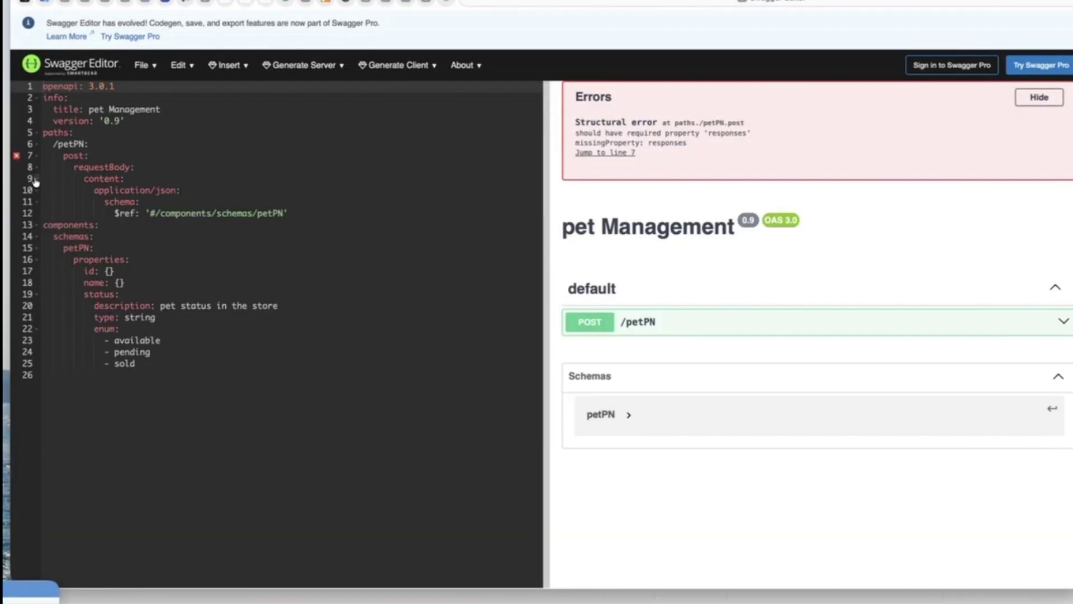
pyautogui.moveTo(24, 163)
# Switch back to QualiWare, reopen Structure of pet Management for editing and expand it down to the post petPN request body's schema.
pyautogui.click(111, 186)
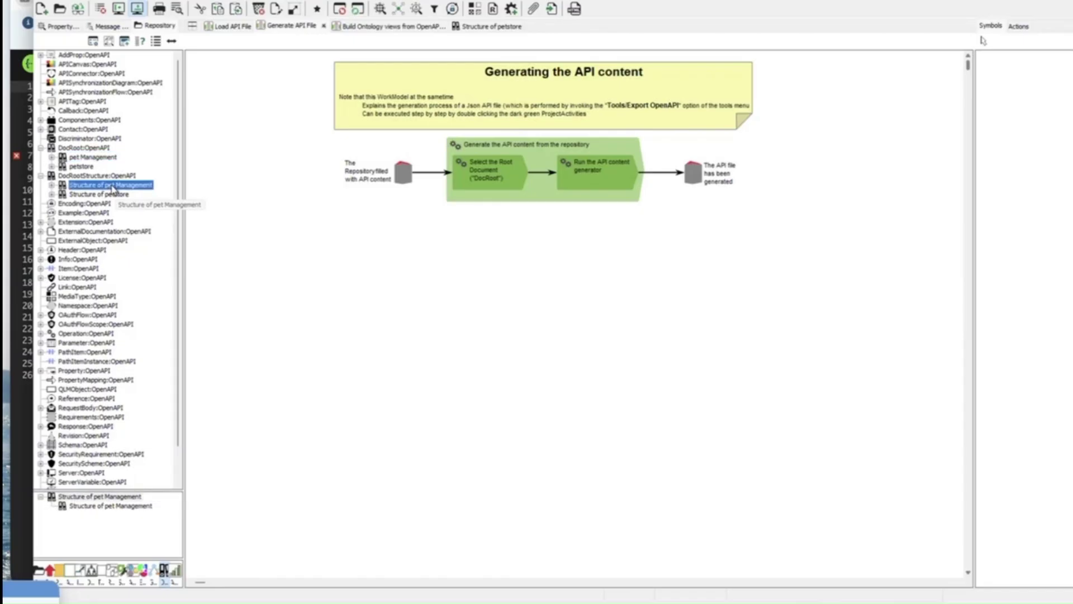
pyautogui.rightClick(112, 189)
pyautogui.click(288, 242)
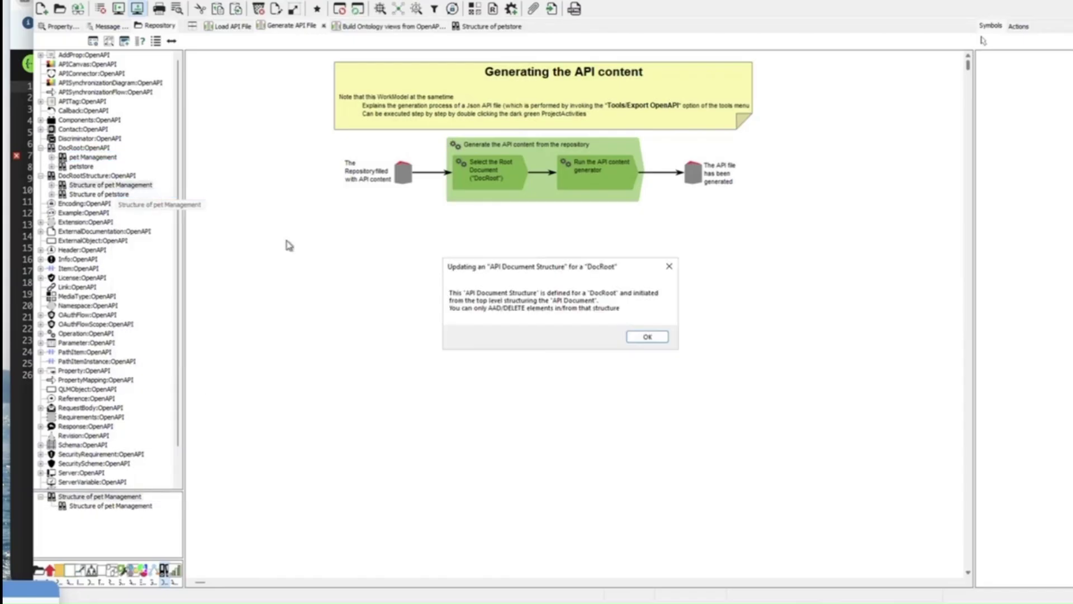
pyautogui.click(647, 339)
pyautogui.click(192, 55)
pyautogui.click(203, 65)
pyautogui.click(214, 73)
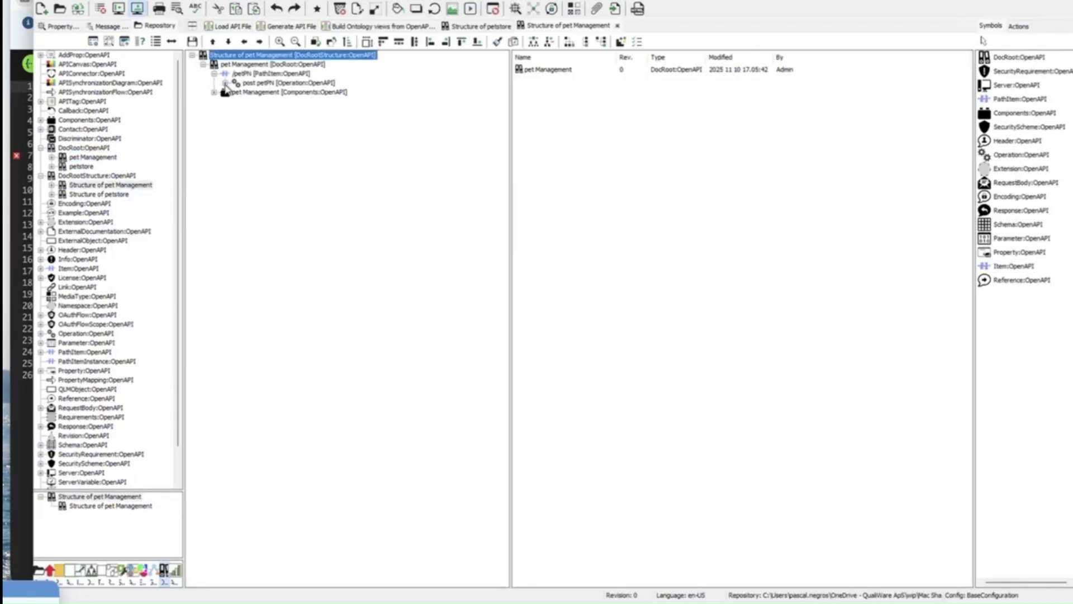
pyautogui.click(226, 83)
pyautogui.click(235, 91)
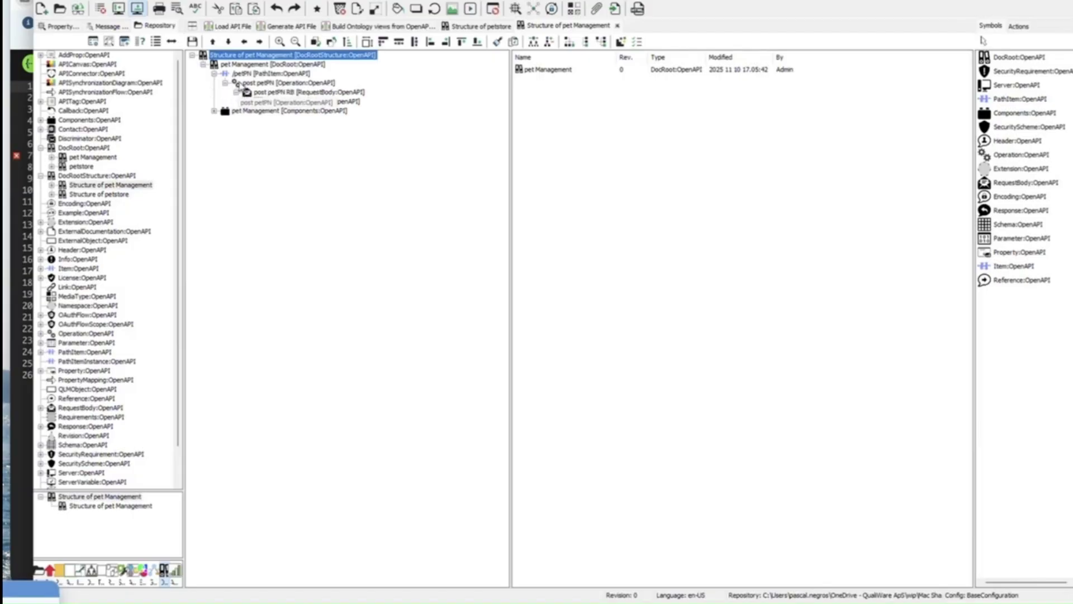
# Add a new Response object named 200 under the post petPN operation.
pyautogui.click(263, 82)
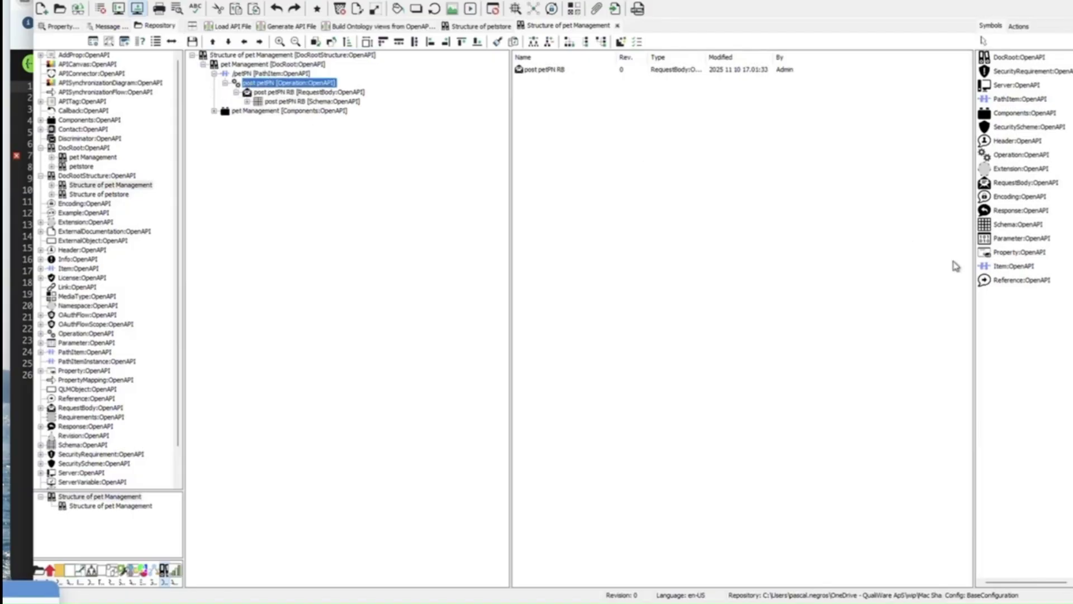
pyautogui.click(1009, 212)
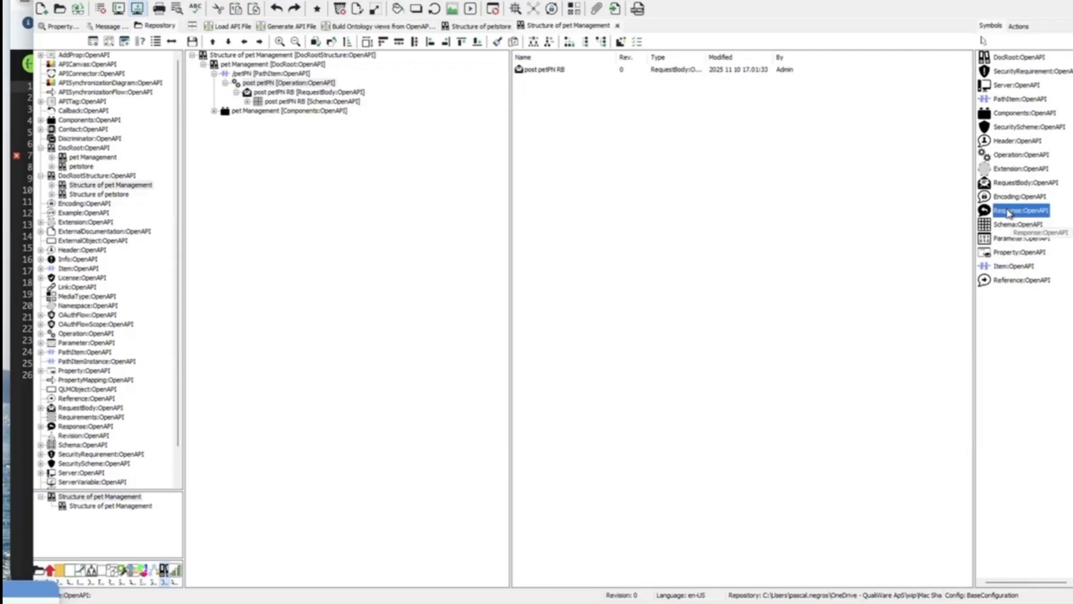
pyautogui.click(567, 202)
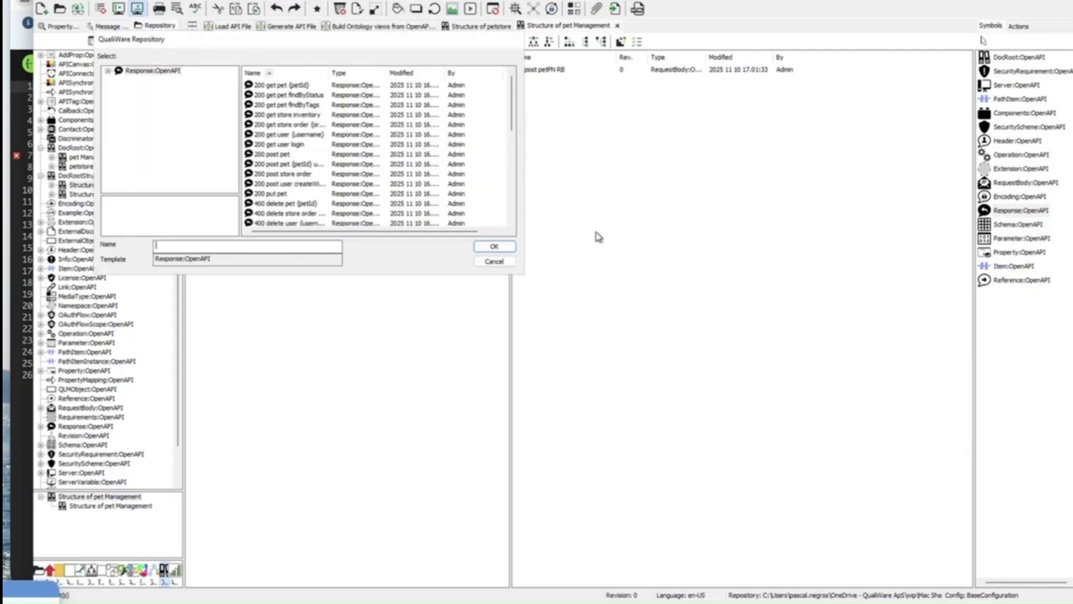
pyautogui.write('200')
pyautogui.click(494, 246)
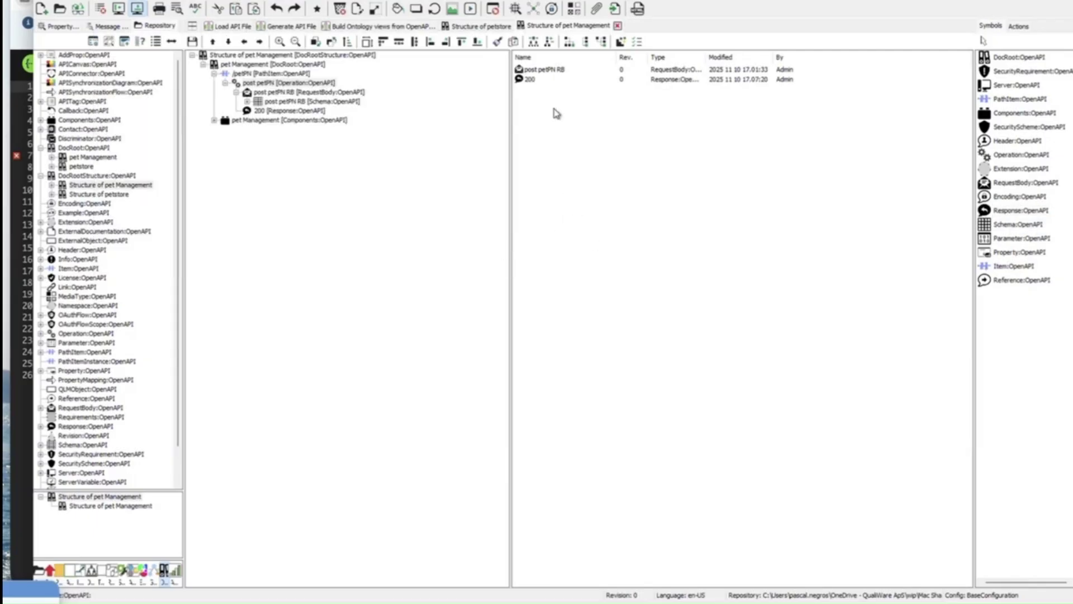
# Give the 200 response of post petPN the description "Successful operation" and save it.
pyautogui.rightClick(529, 79)
pyautogui.click(550, 88)
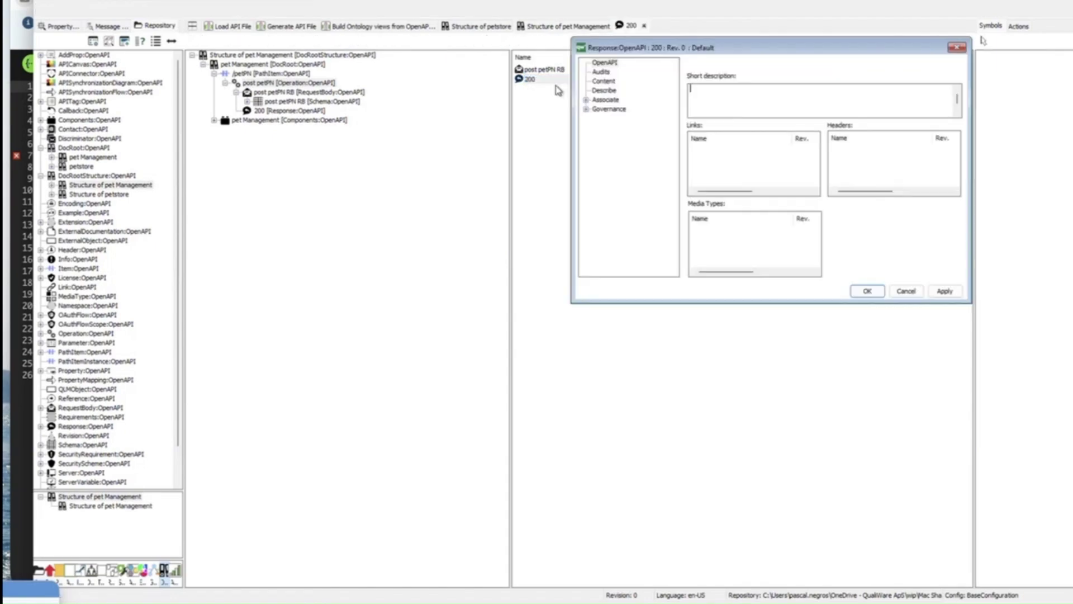
pyautogui.click(604, 90)
pyautogui.write('Successful operation')
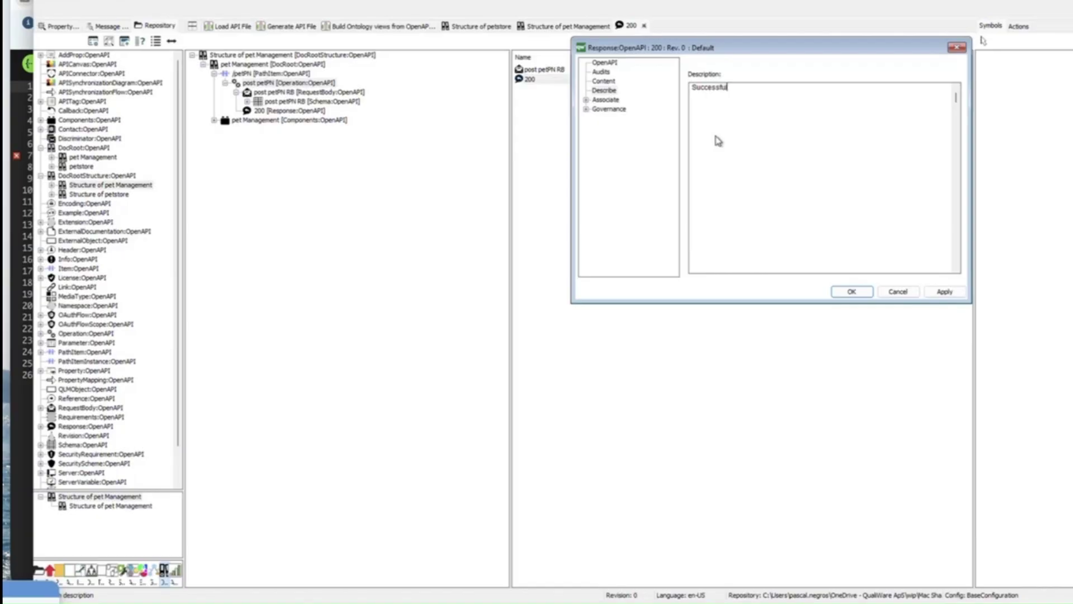
pyautogui.click(851, 291)
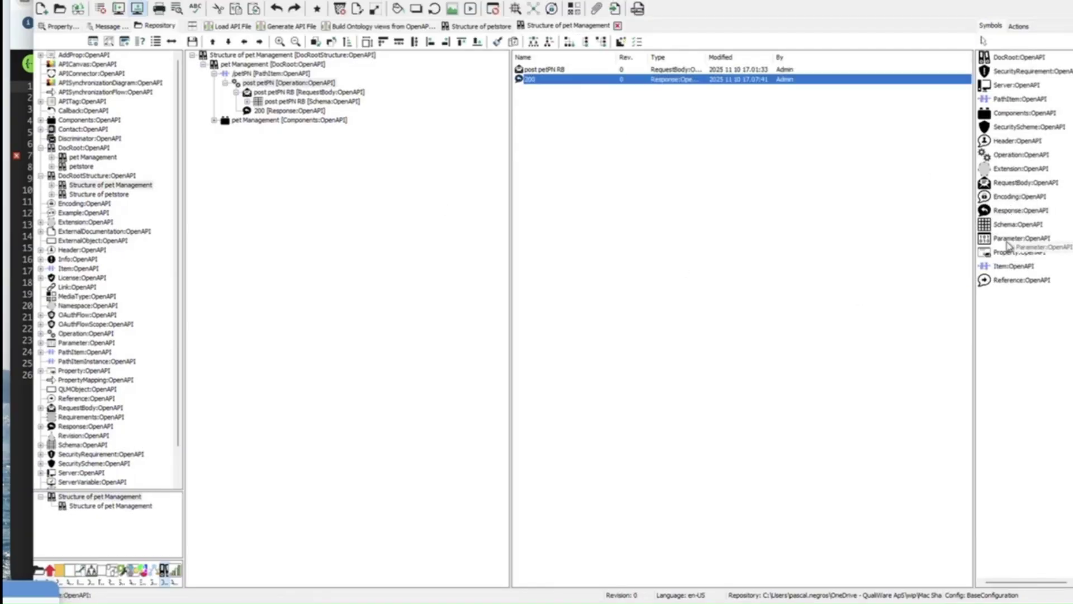
# Add a second new Response object named 405 under the post petPN operation.
pyautogui.moveTo(1015, 214); pyautogui.dragTo(529, 103)
pyautogui.write('40')
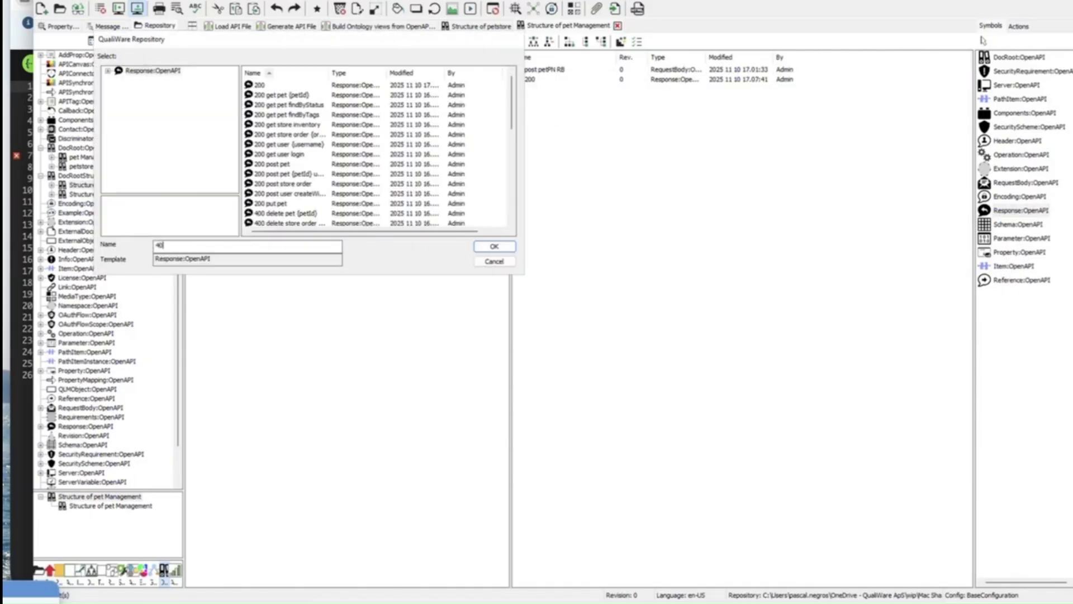
pyautogui.write('5')
pyautogui.click(494, 247)
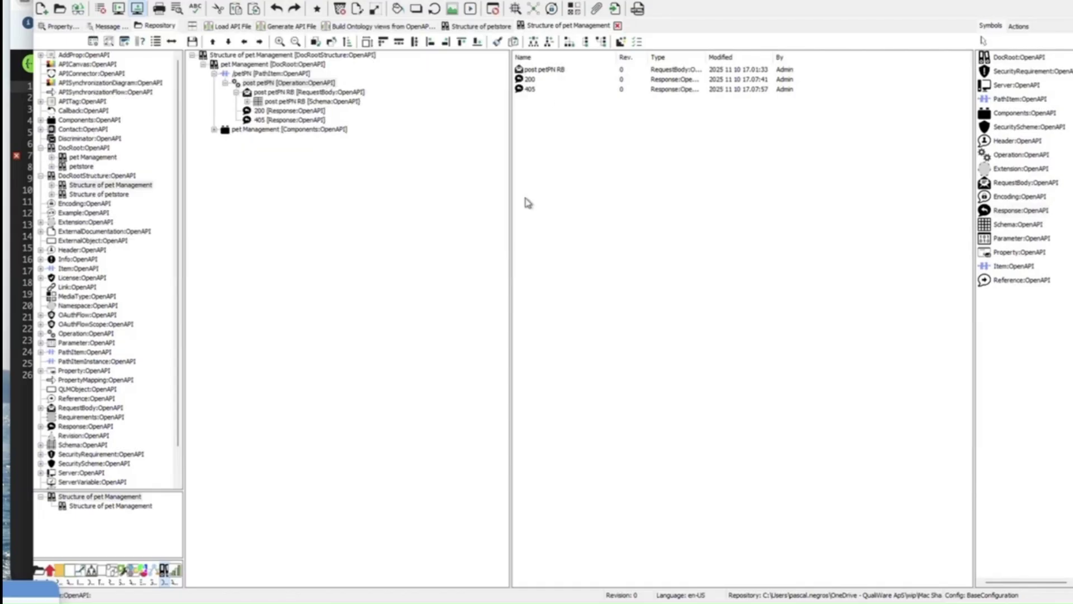
# Give the 405 response the description "Invalid input", save it and close the pet Management structure.
pyautogui.rightClick(538, 91)
pyautogui.click(562, 97)
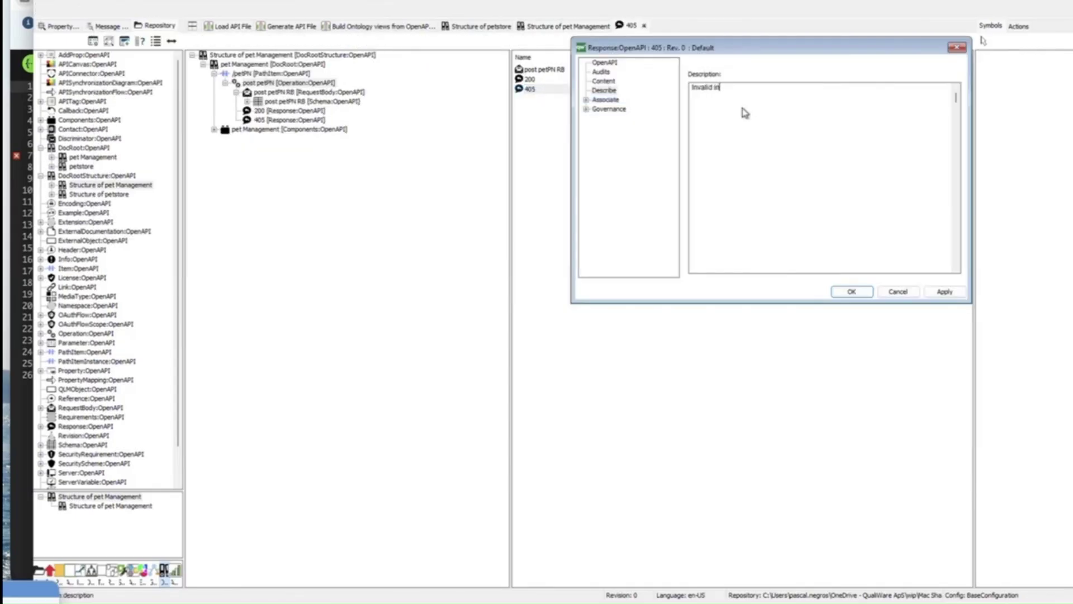
pyautogui.click(861, 292)
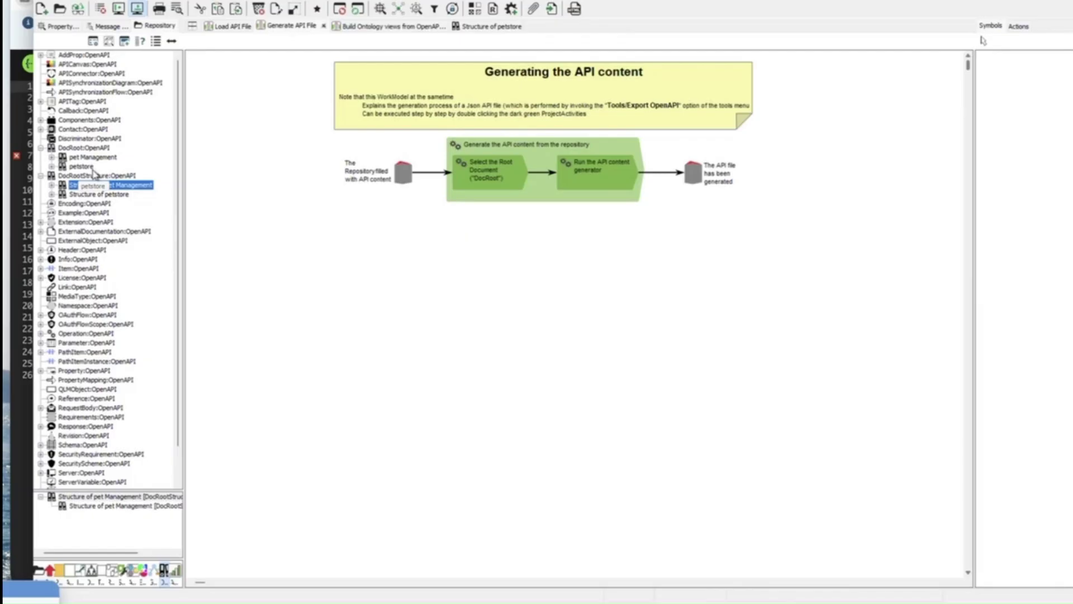
# Export the pet Management DocRoot as OpenAPI again, overwriting the pet Mgt JSON file in the sources folder.
pyautogui.click(210, 2)
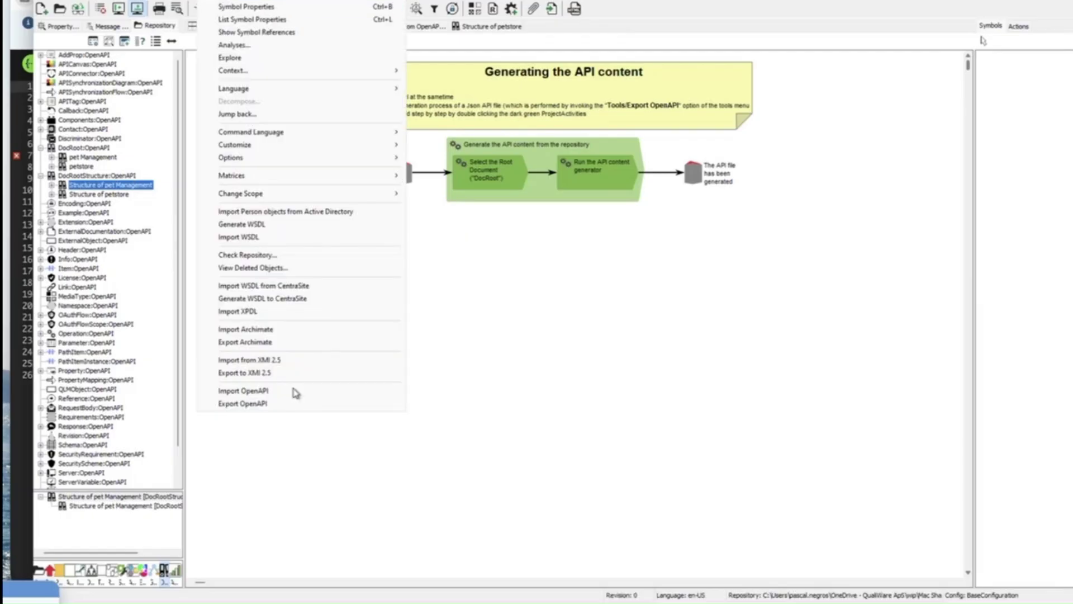
pyautogui.click(278, 402)
pyautogui.click(273, 85)
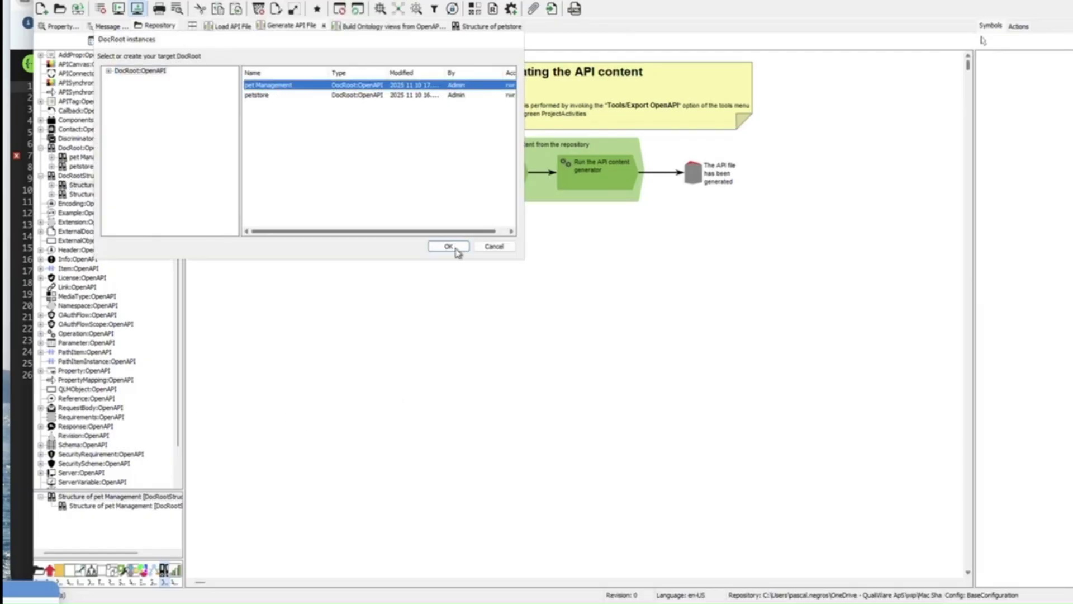
pyautogui.click(449, 246)
pyautogui.click(219, 69)
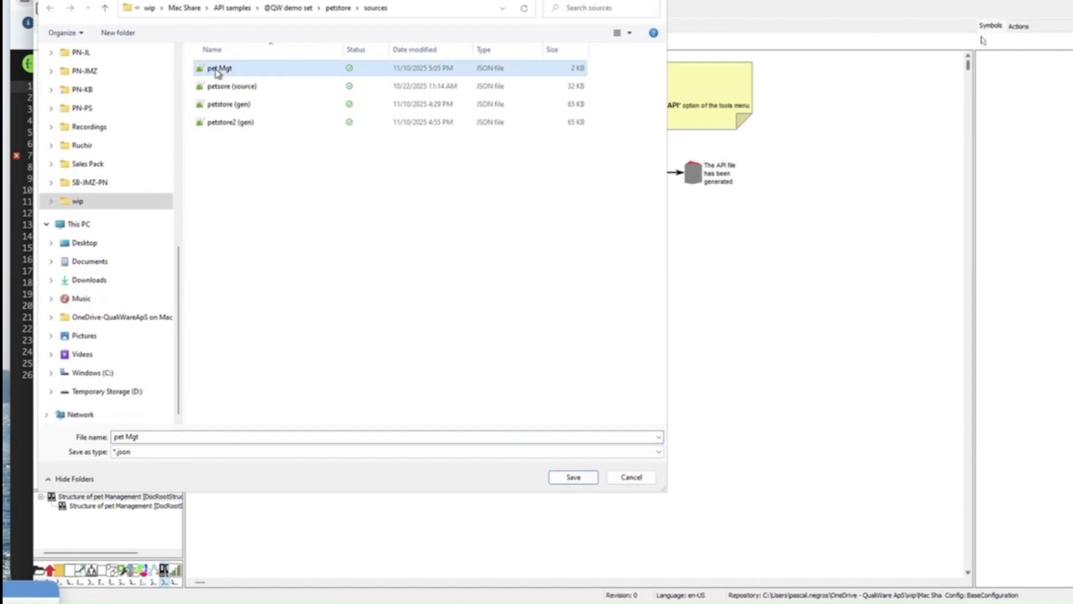
pyautogui.click(574, 477)
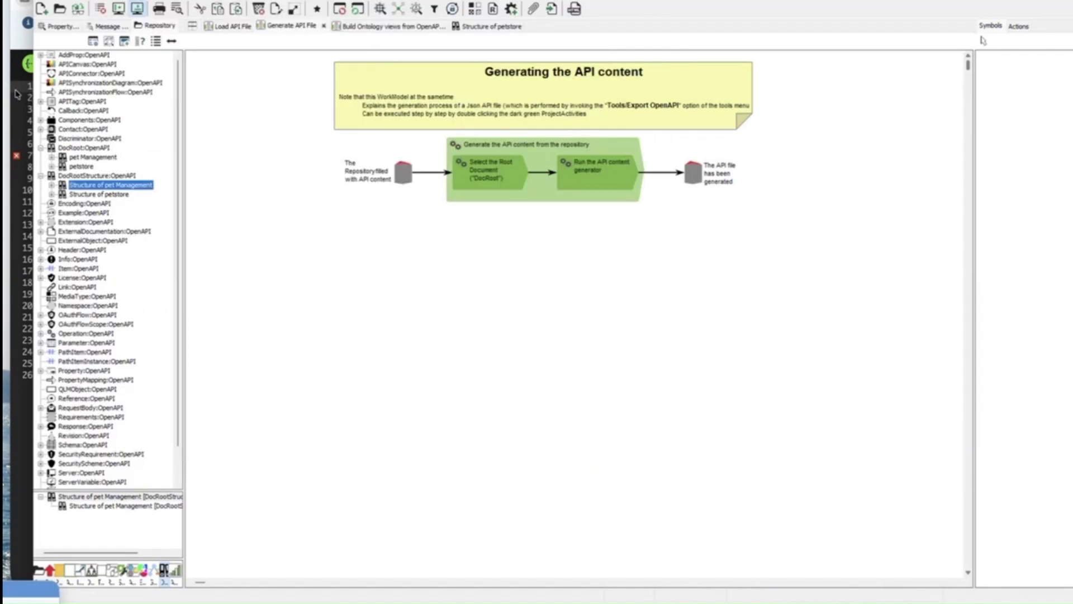
# Switch to Swagger Editor and re-import the updated pet Mgt.json from the petstore sources folder.
pyautogui.hotkey('alt', 'Tab')
pyautogui.click(151, 66)
pyautogui.click(177, 124)
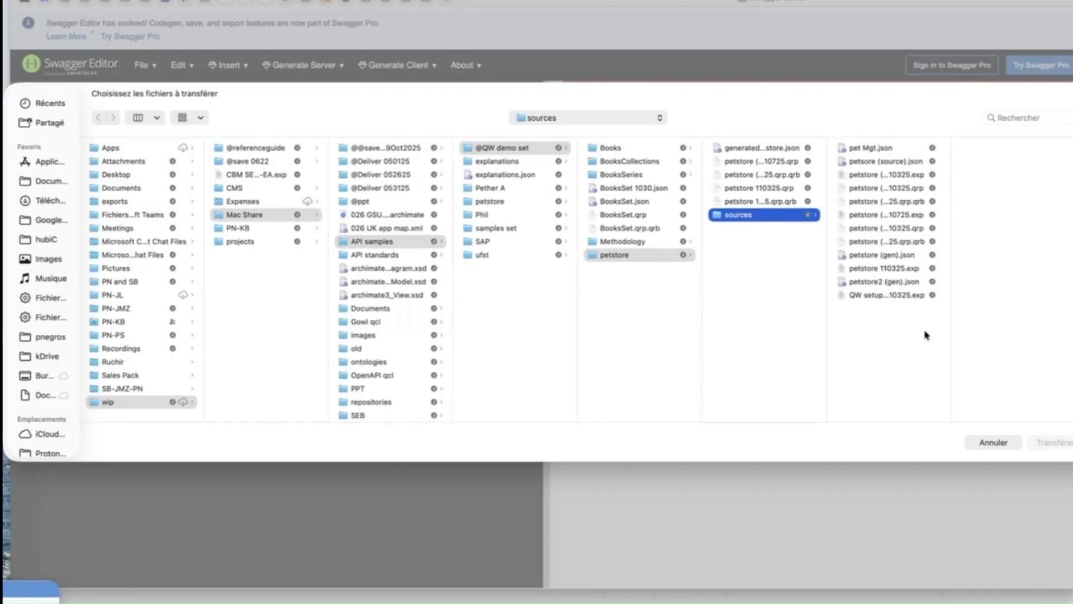
pyautogui.click(858, 149)
pyautogui.click(1069, 444)
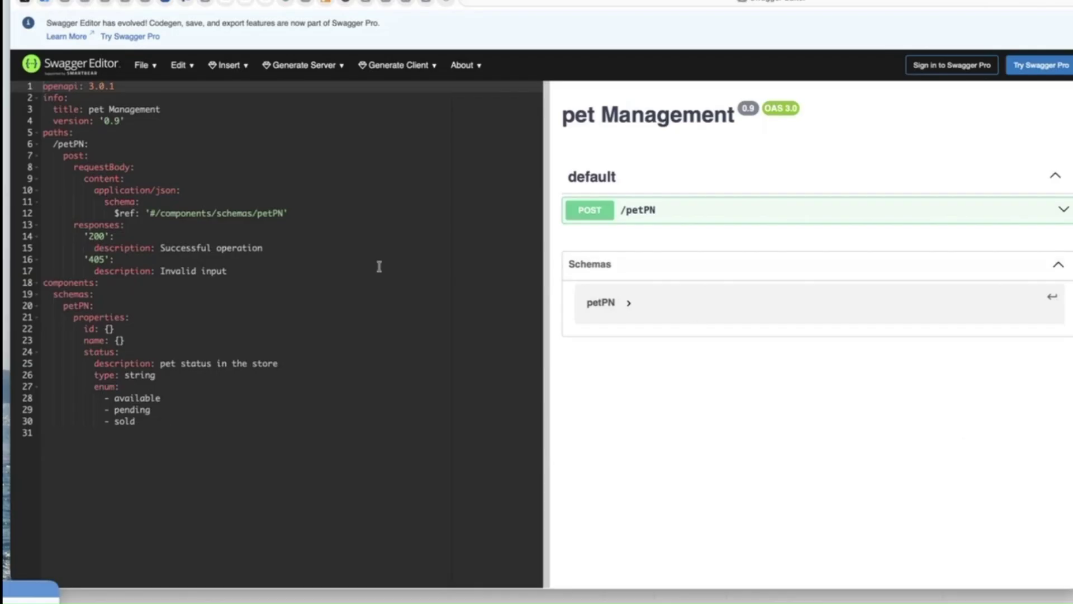
pyautogui.press('super+Tab')
pyautogui.press('super+Tab')
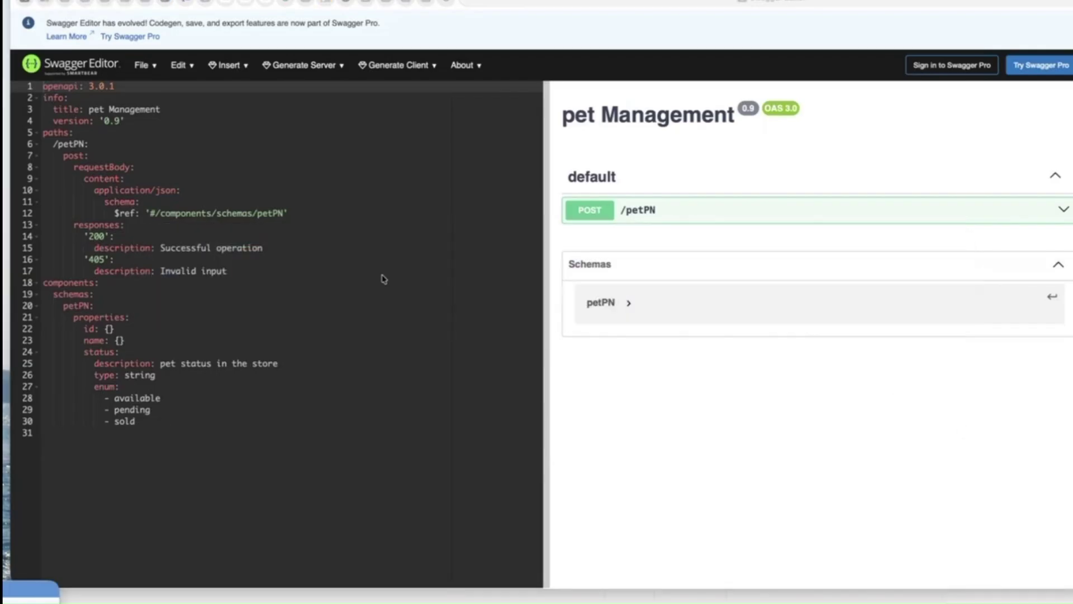